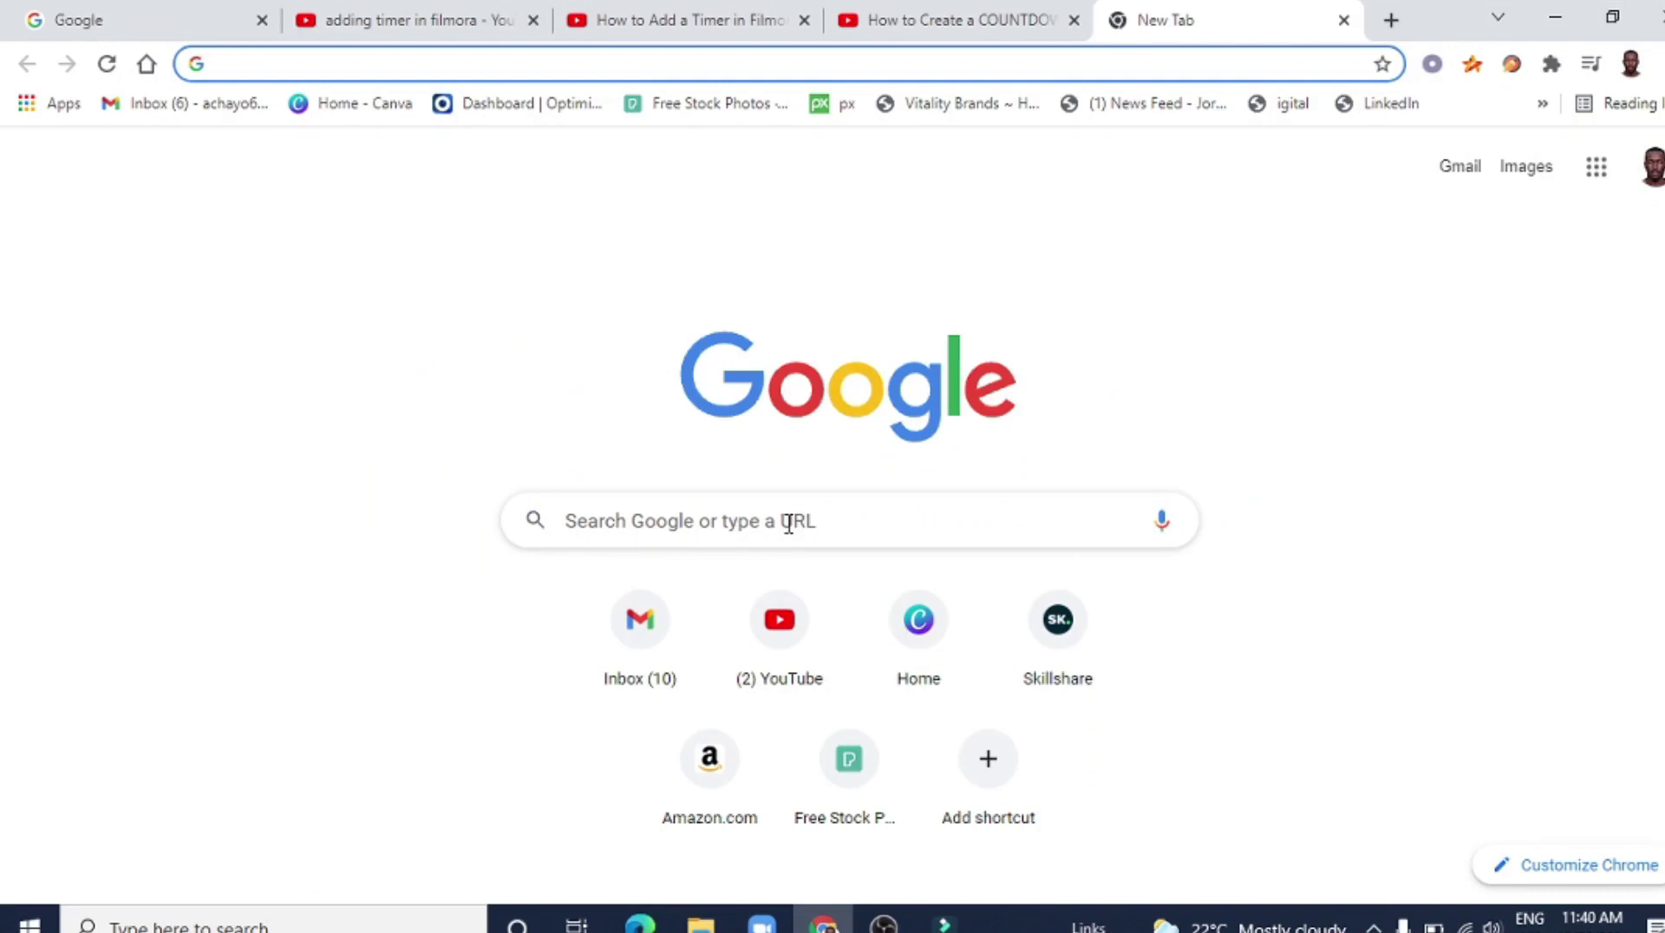
Search Google for 'timer' and open the 'Online Timer - Time and Date' result
left_click(786, 521)
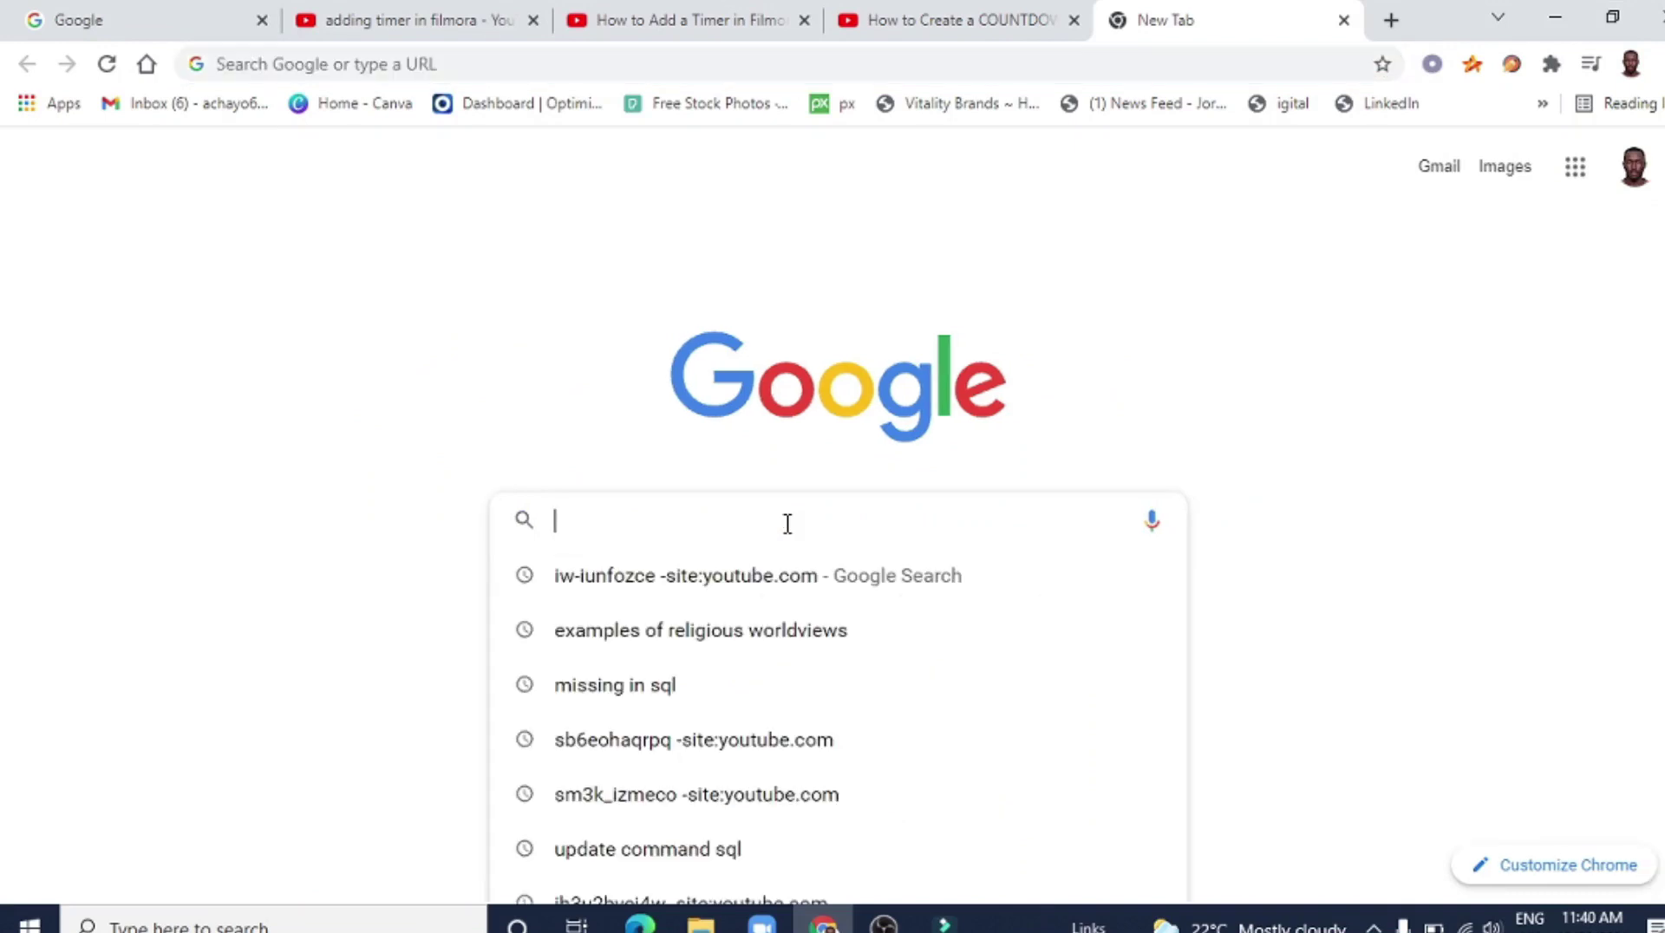
type("timer")
key("Return")
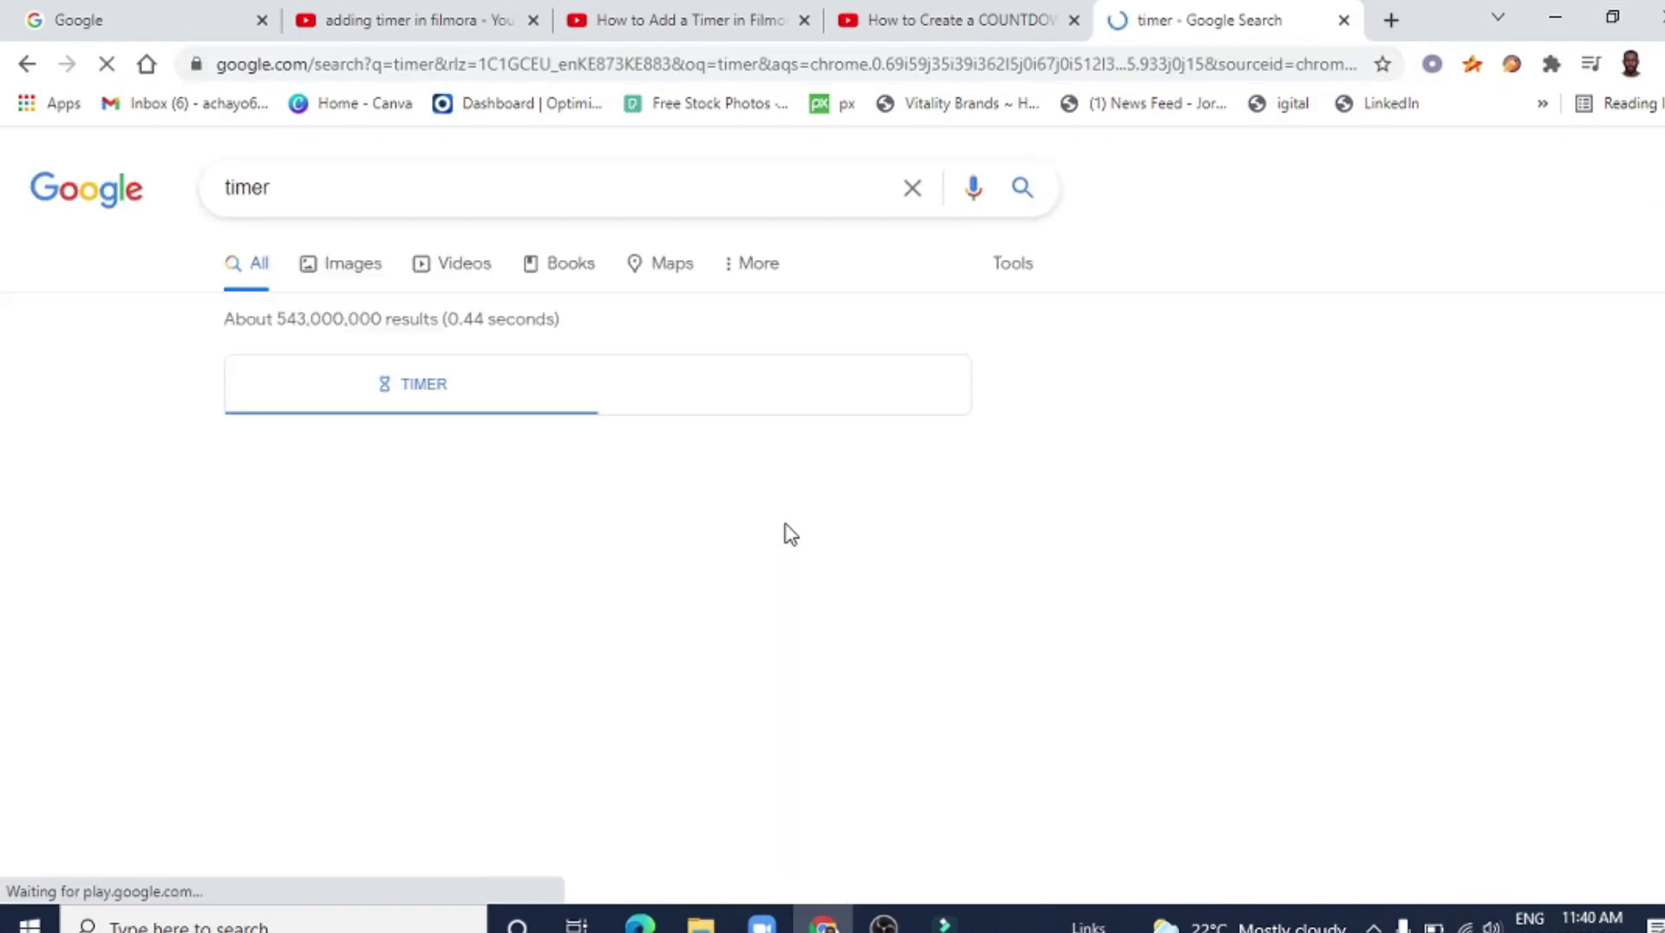
scroll(390, 542, "down", 3)
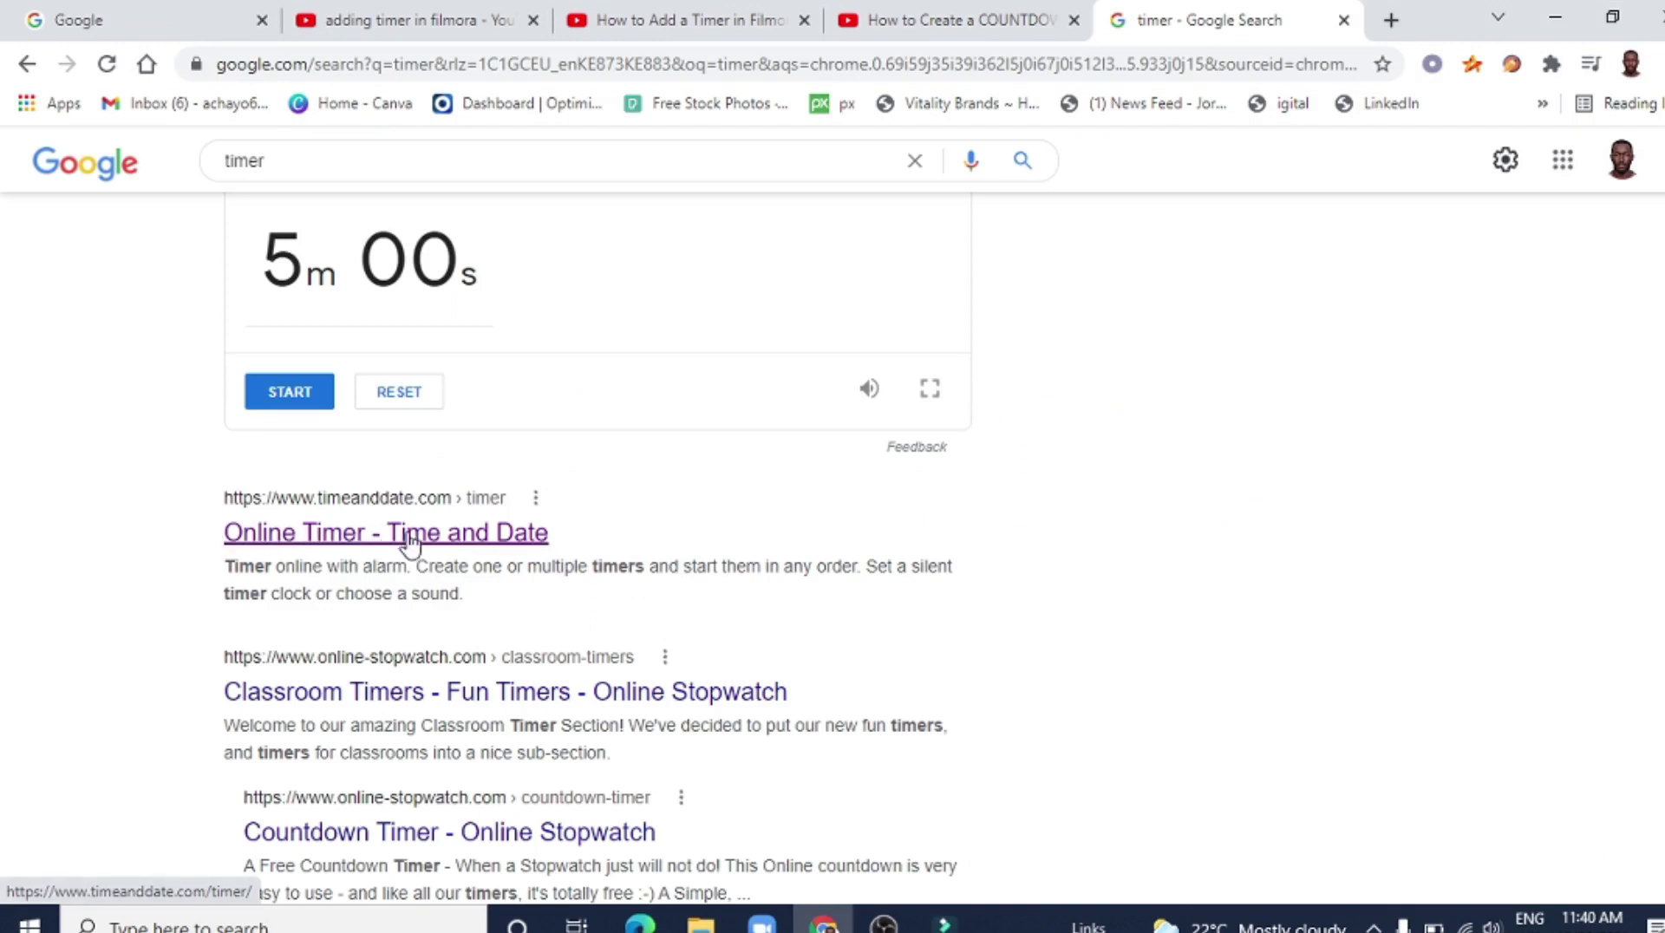
left_click(420, 545)
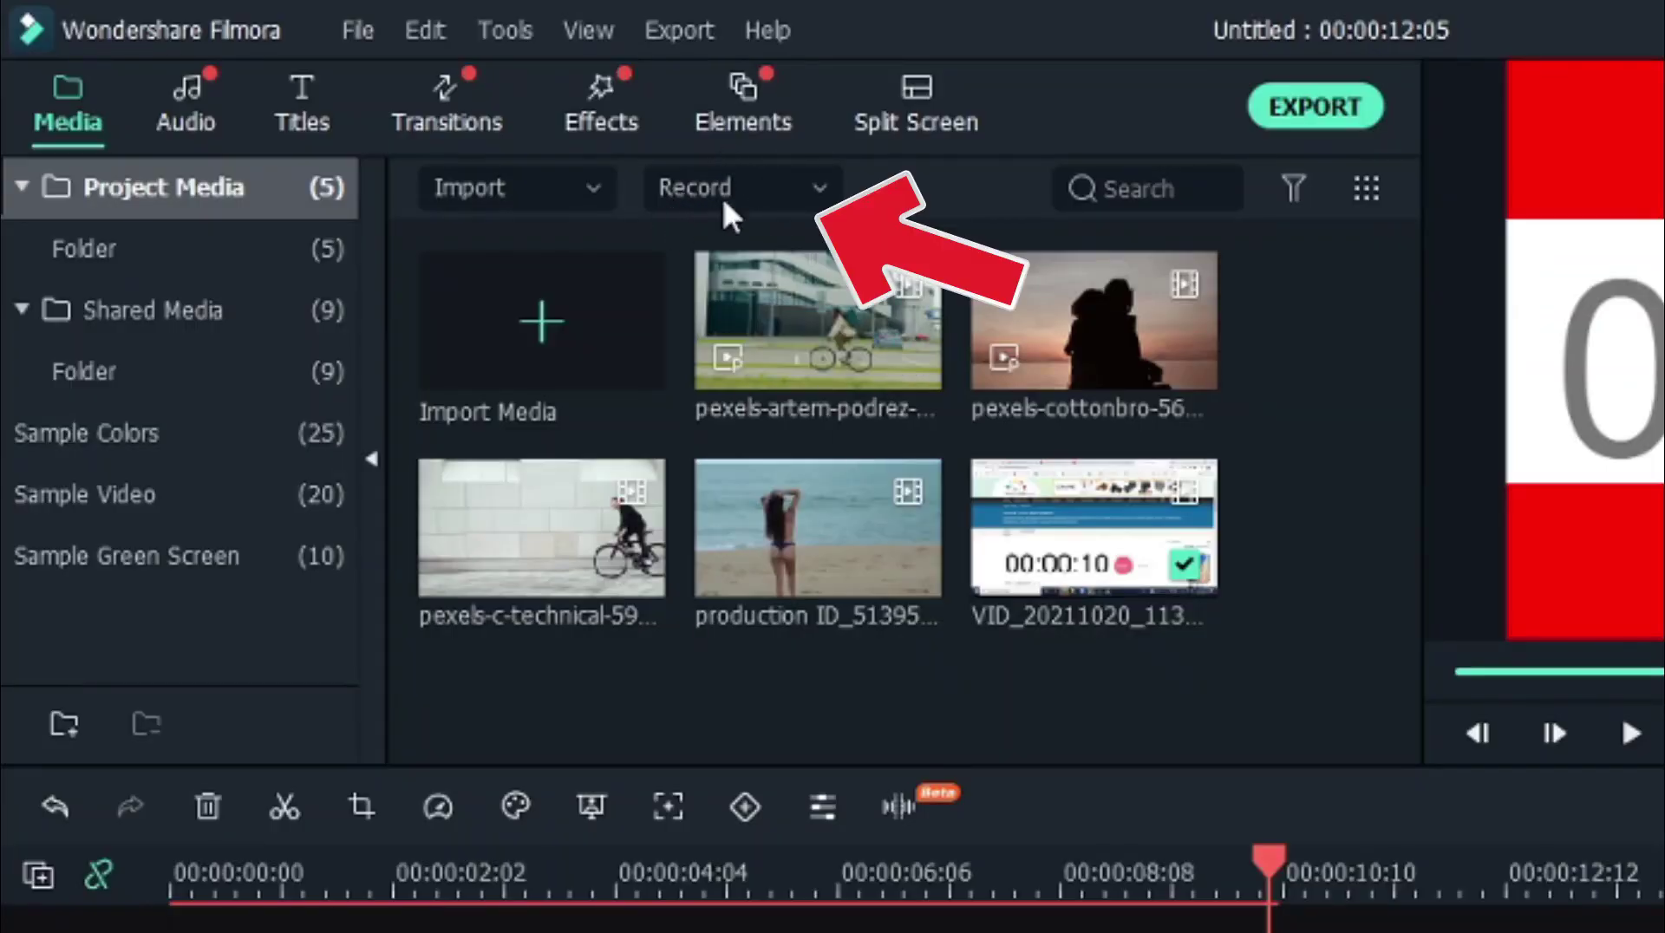
Choose Record PC Screen from the Media tab's Record dropdown
left_click(686, 186)
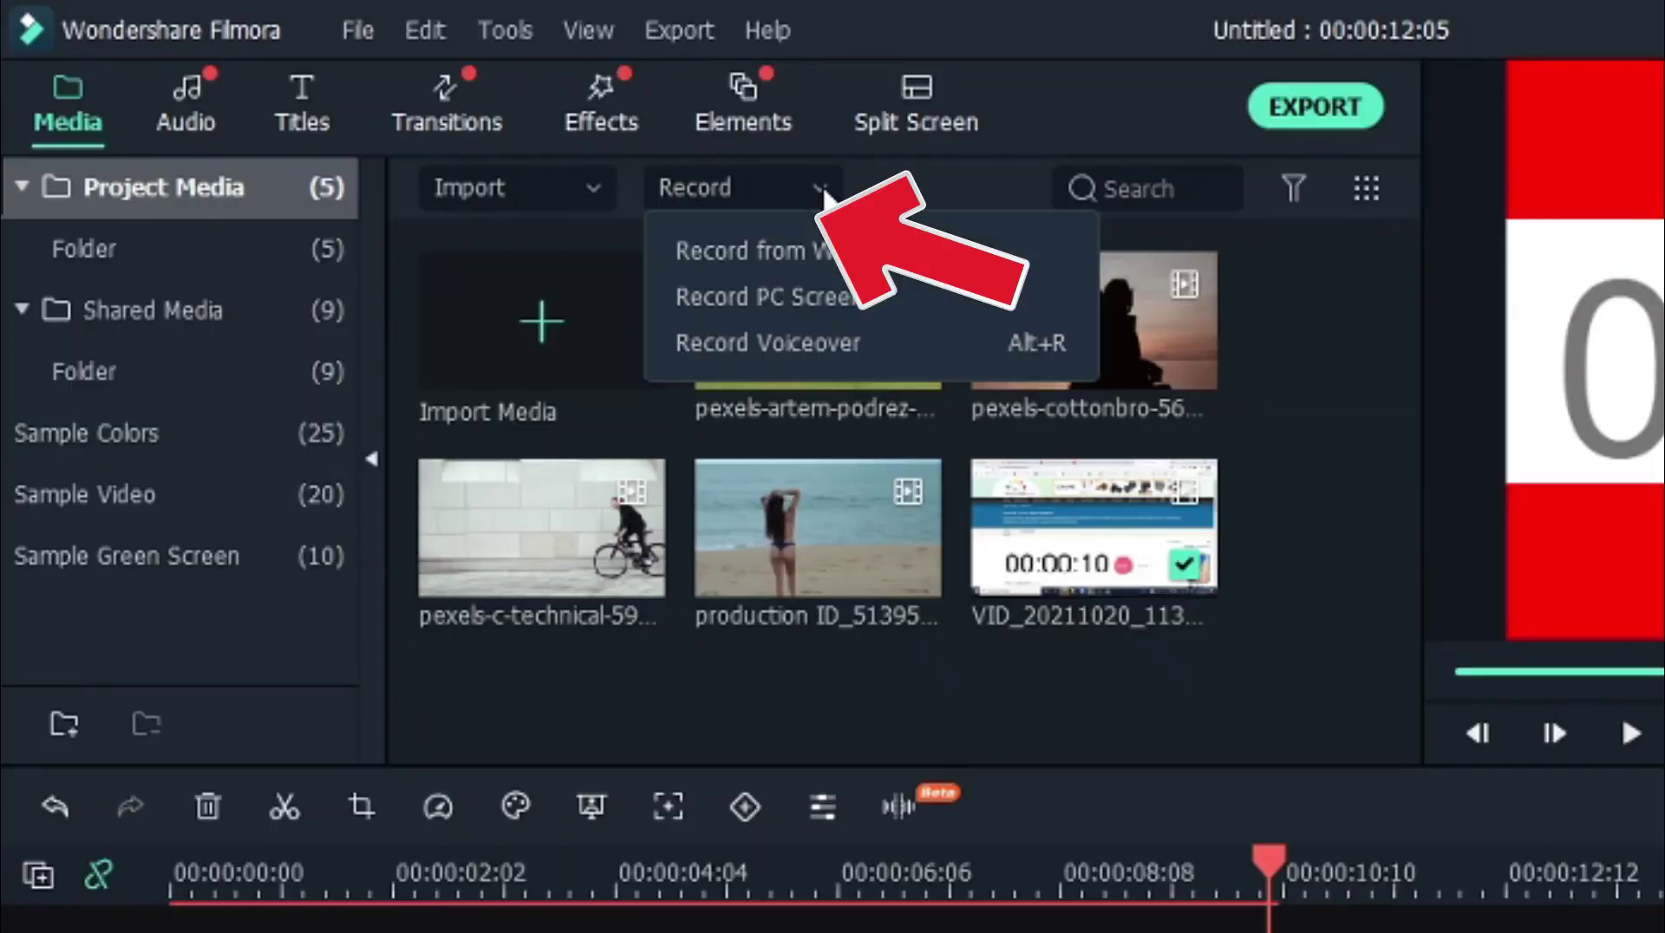
left_click(809, 296)
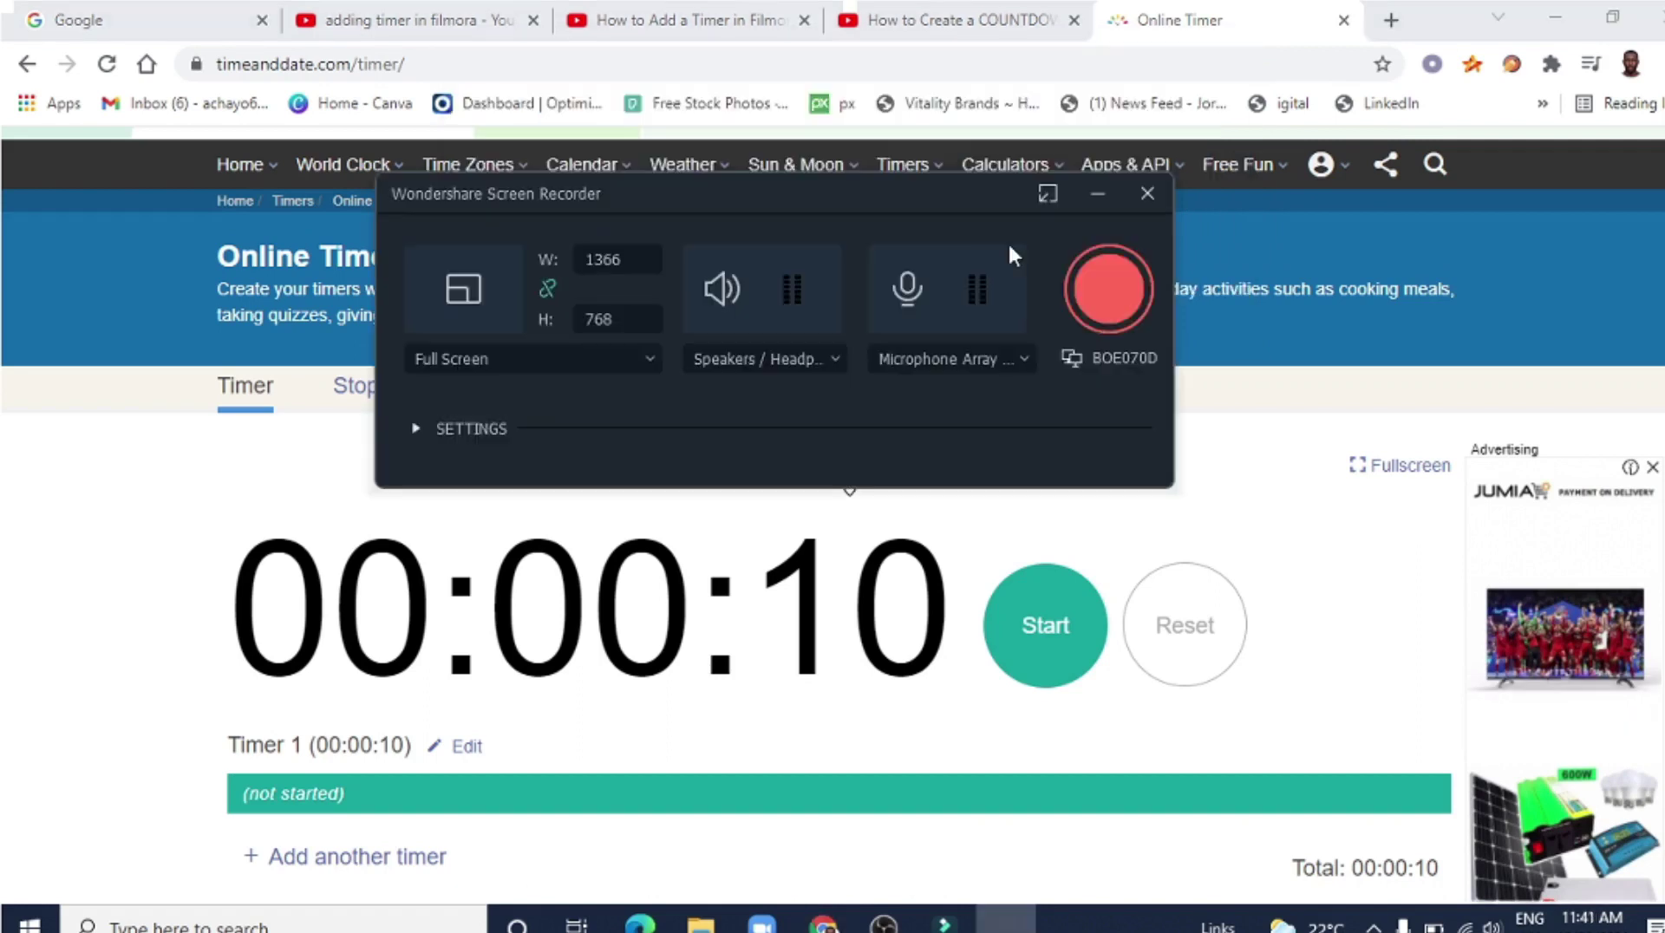
Start recording, then start the 10-second online timer countdown
left_click(1111, 298)
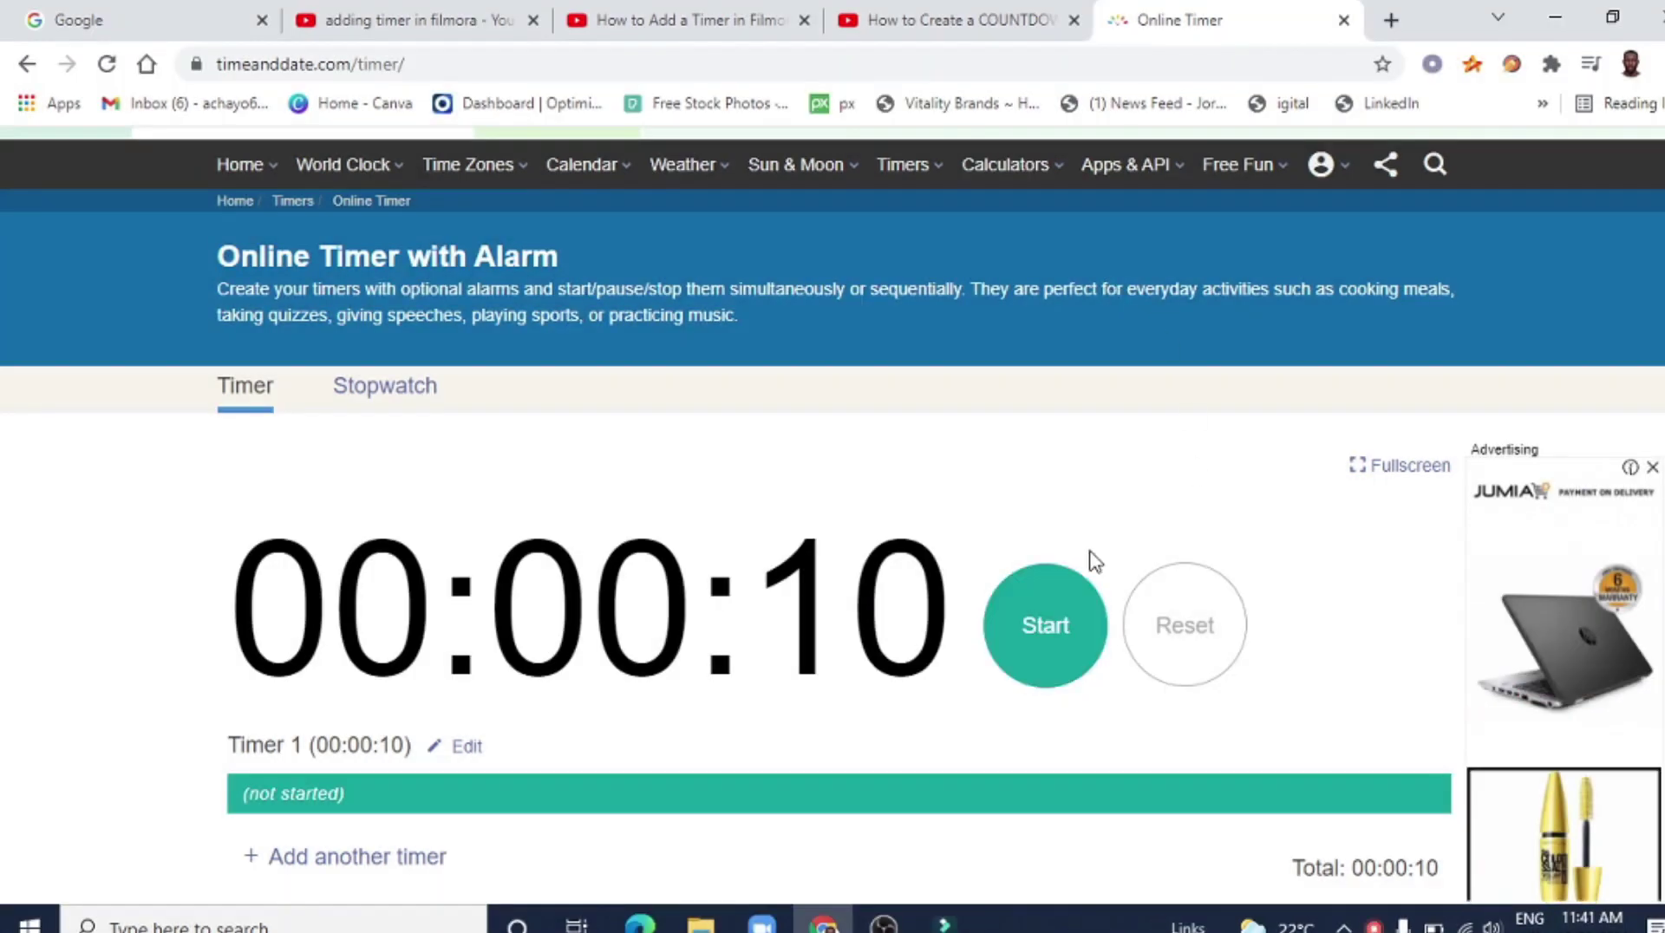
left_click(1046, 633)
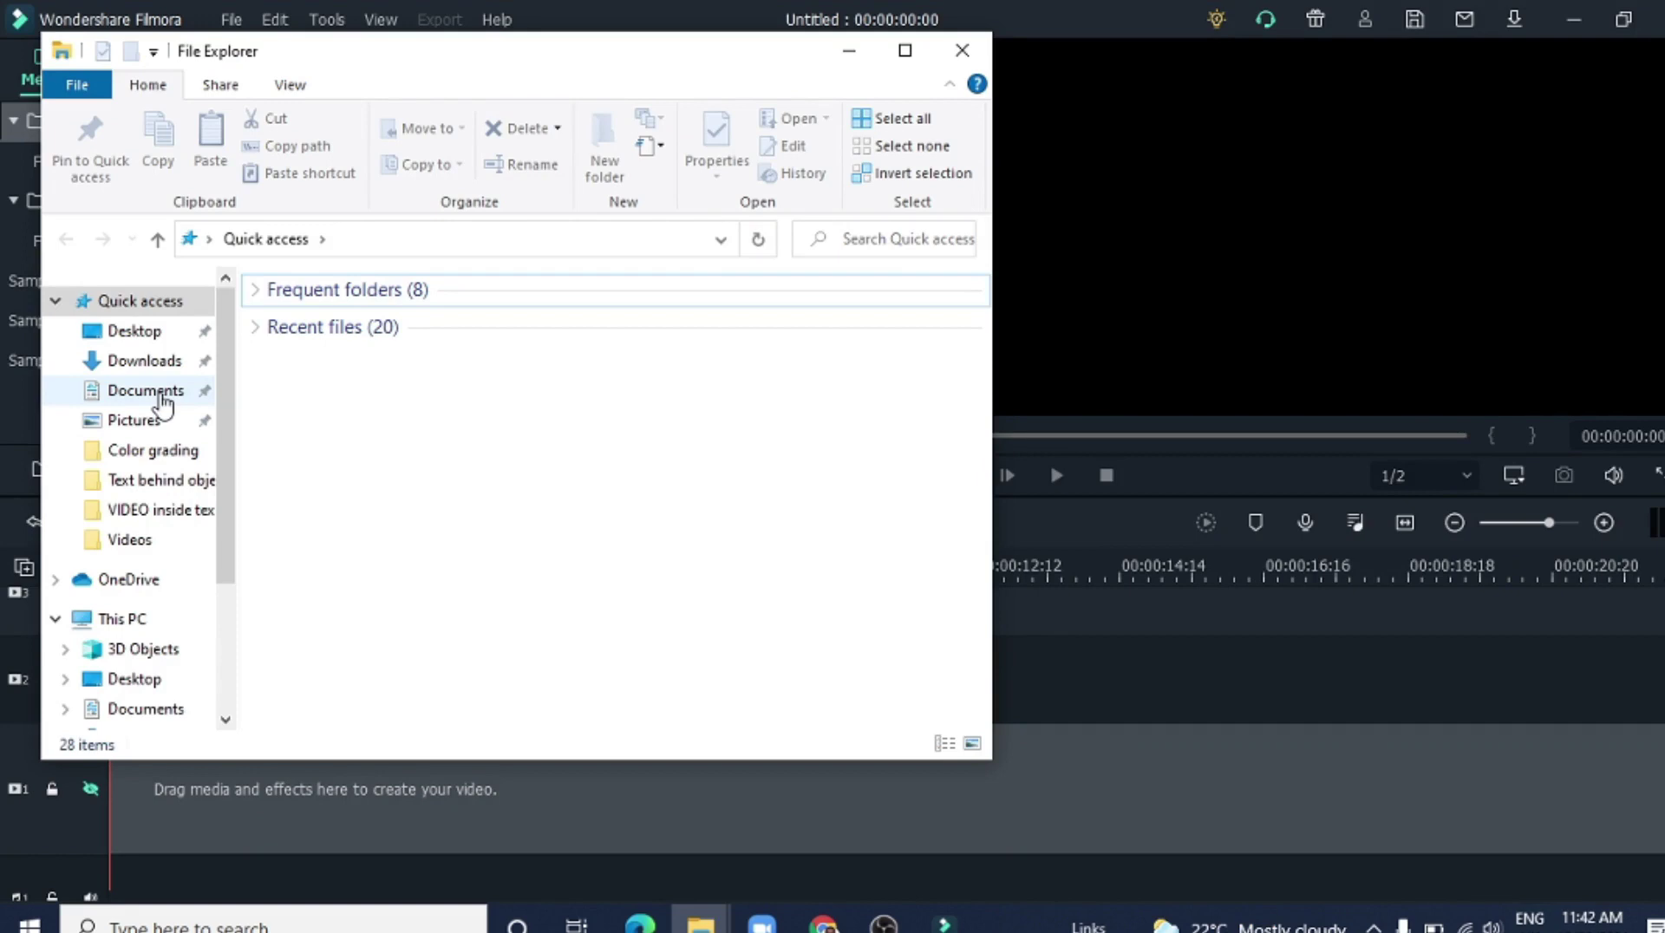
Drag the first MP4 from Documents > Wondershare > Wondershare Filmora > Recorded into Filmora
left_click(160, 395)
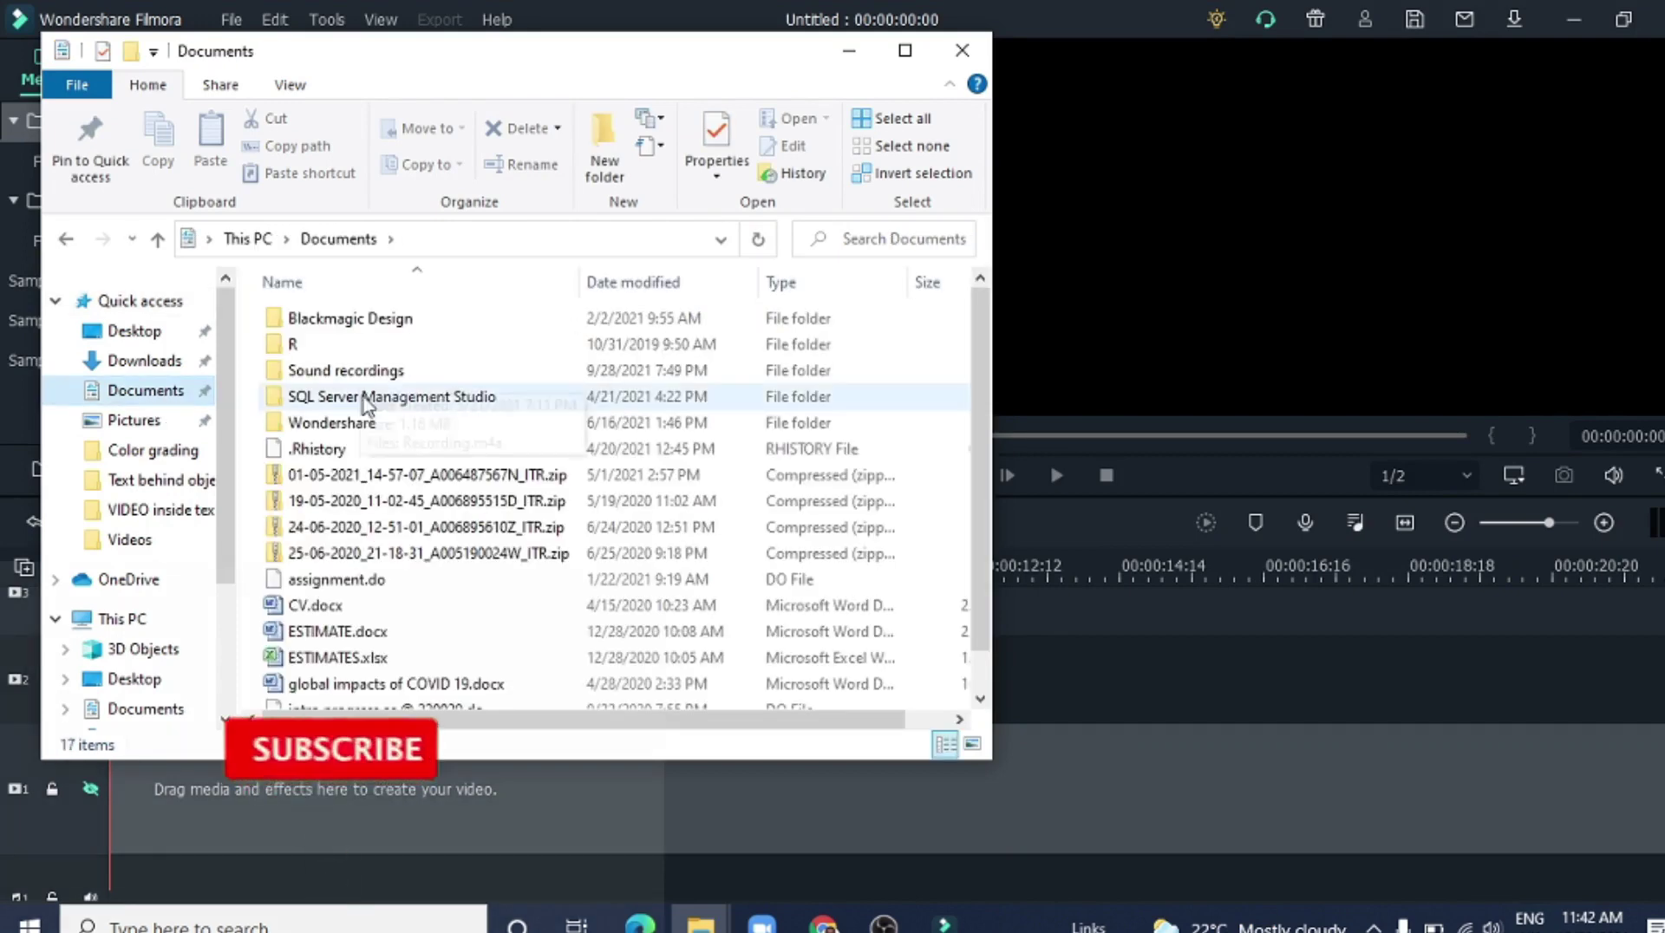
double_click(363, 425)
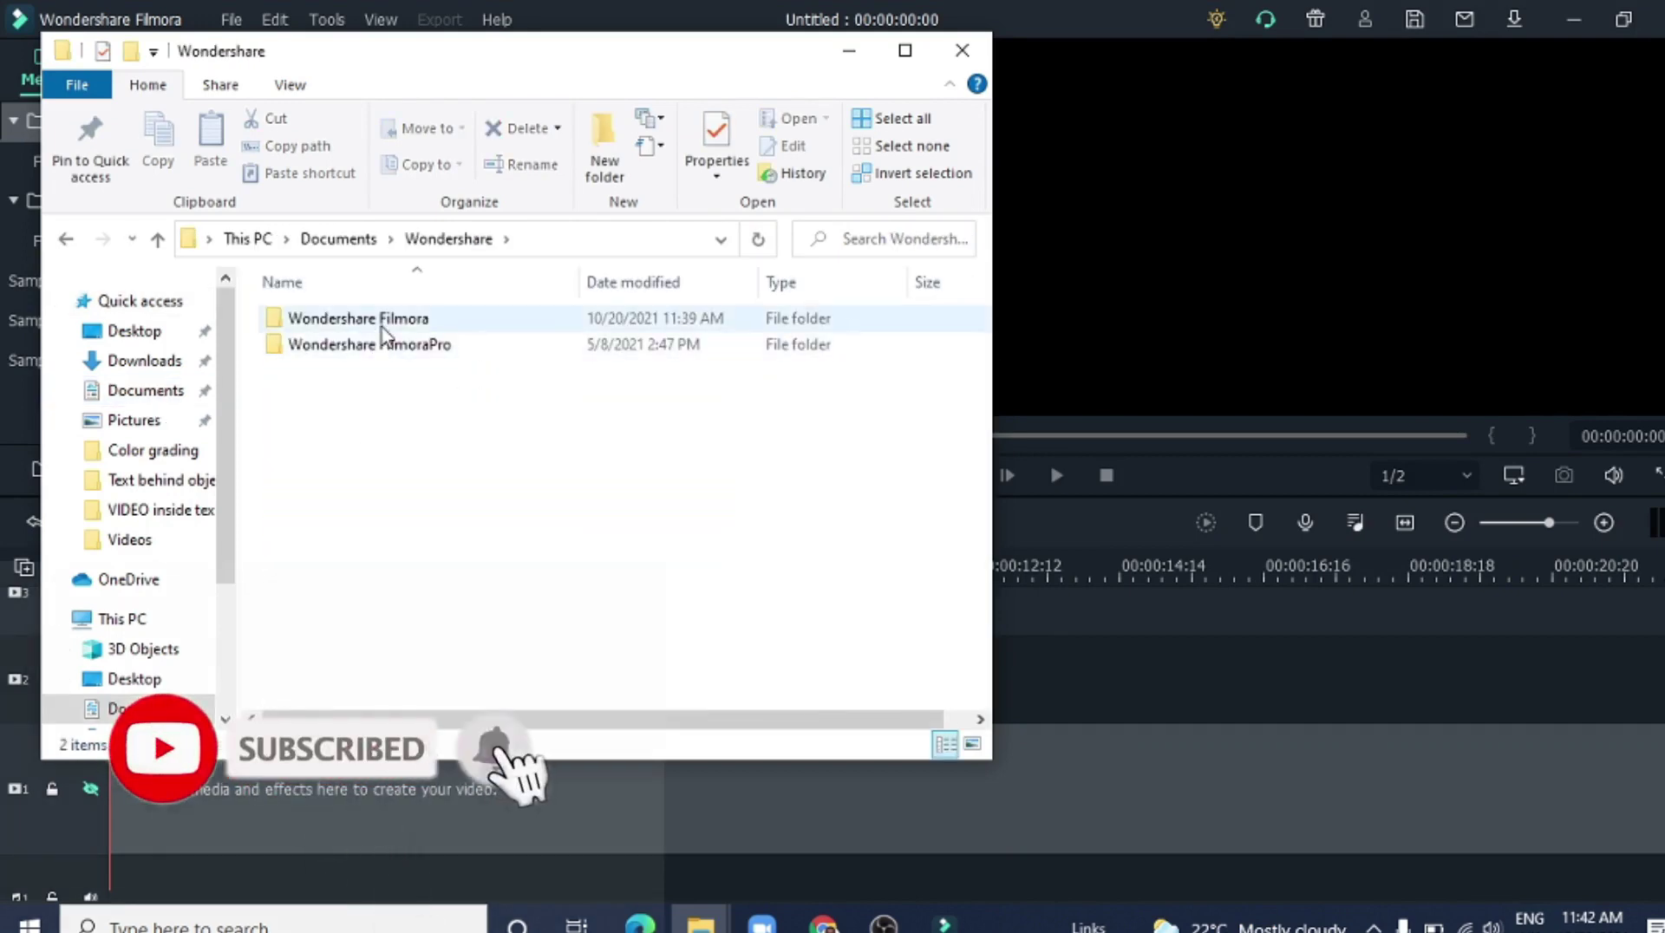
left_click(383, 325)
double_click(383, 328)
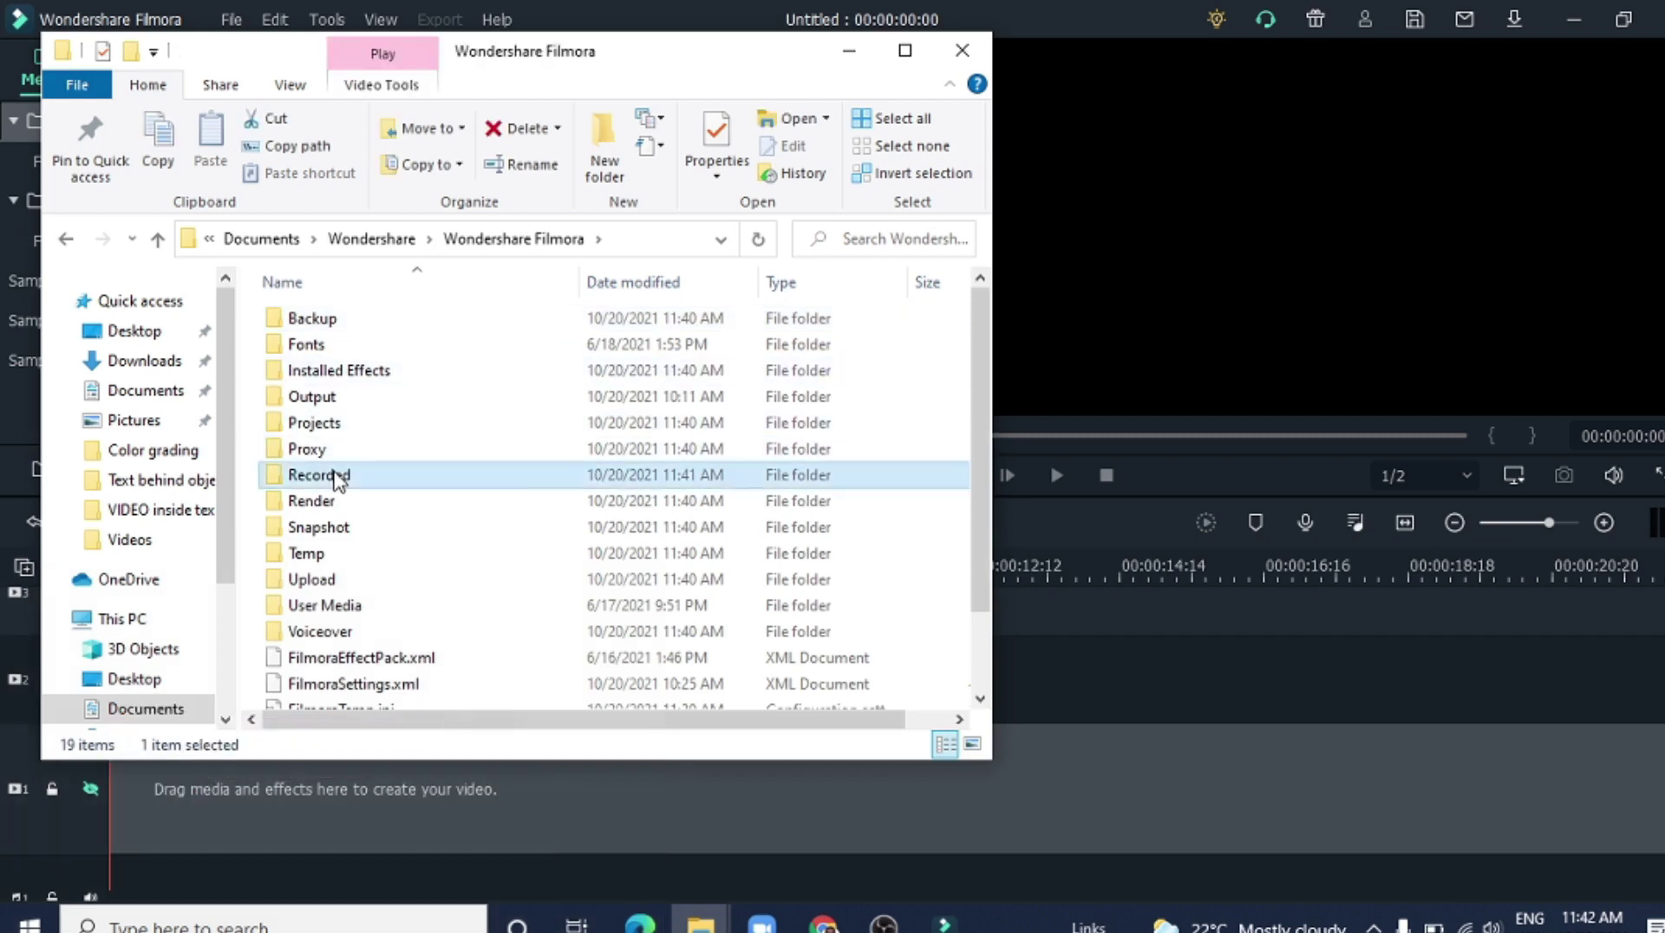
double_click(338, 473)
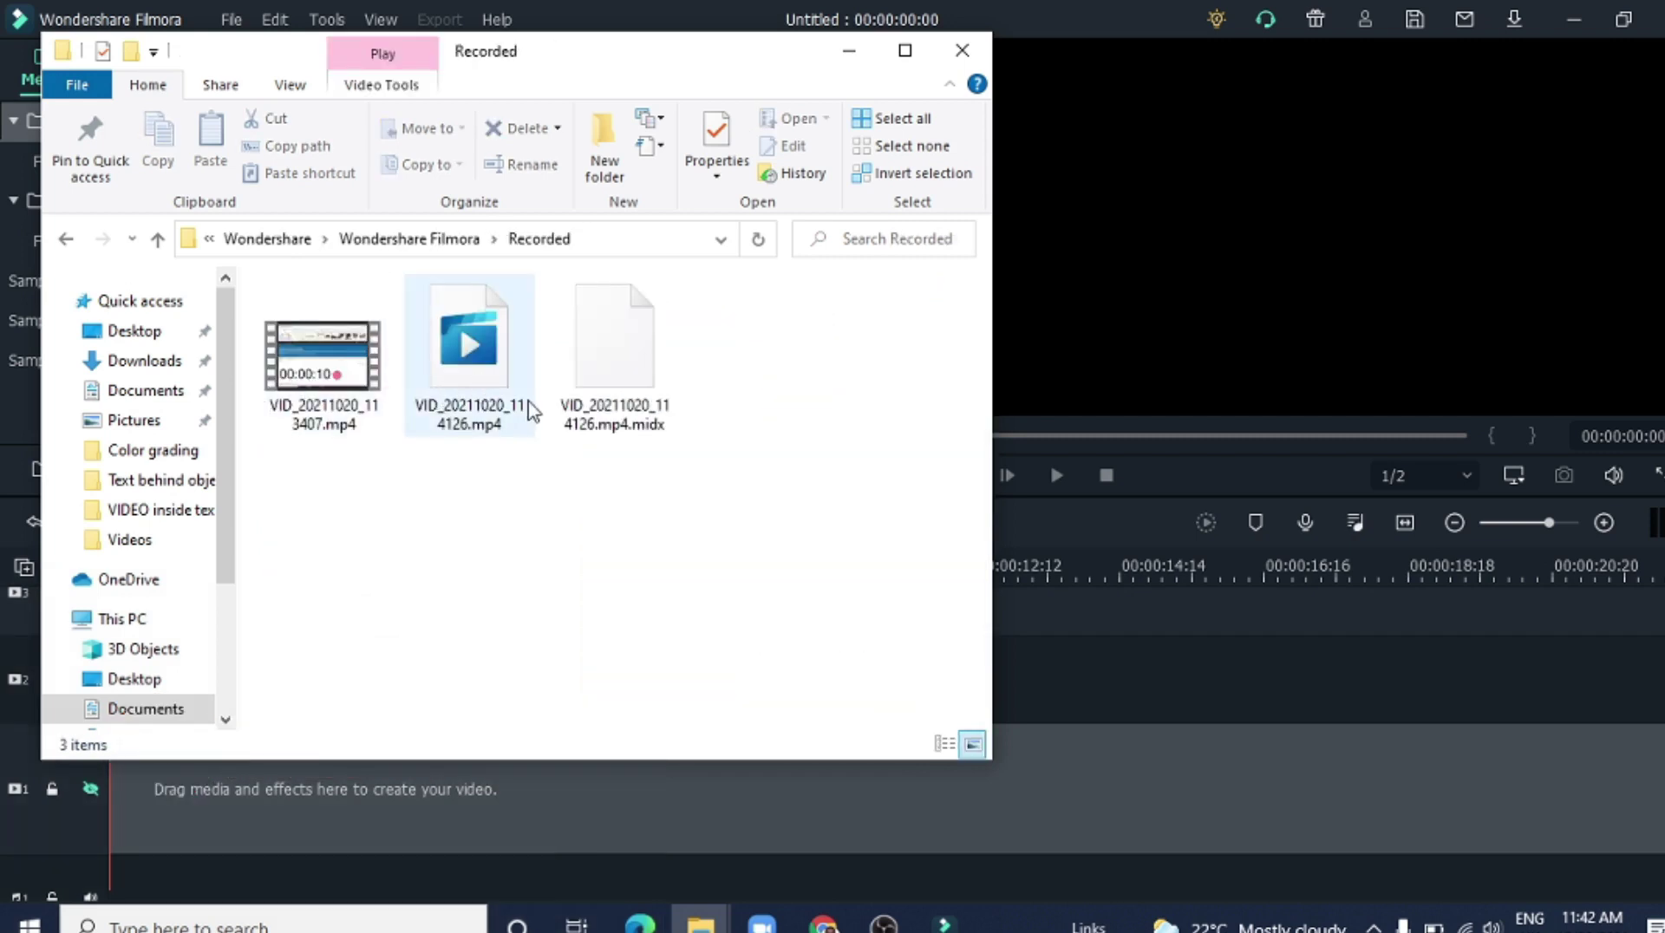
left_click(338, 400)
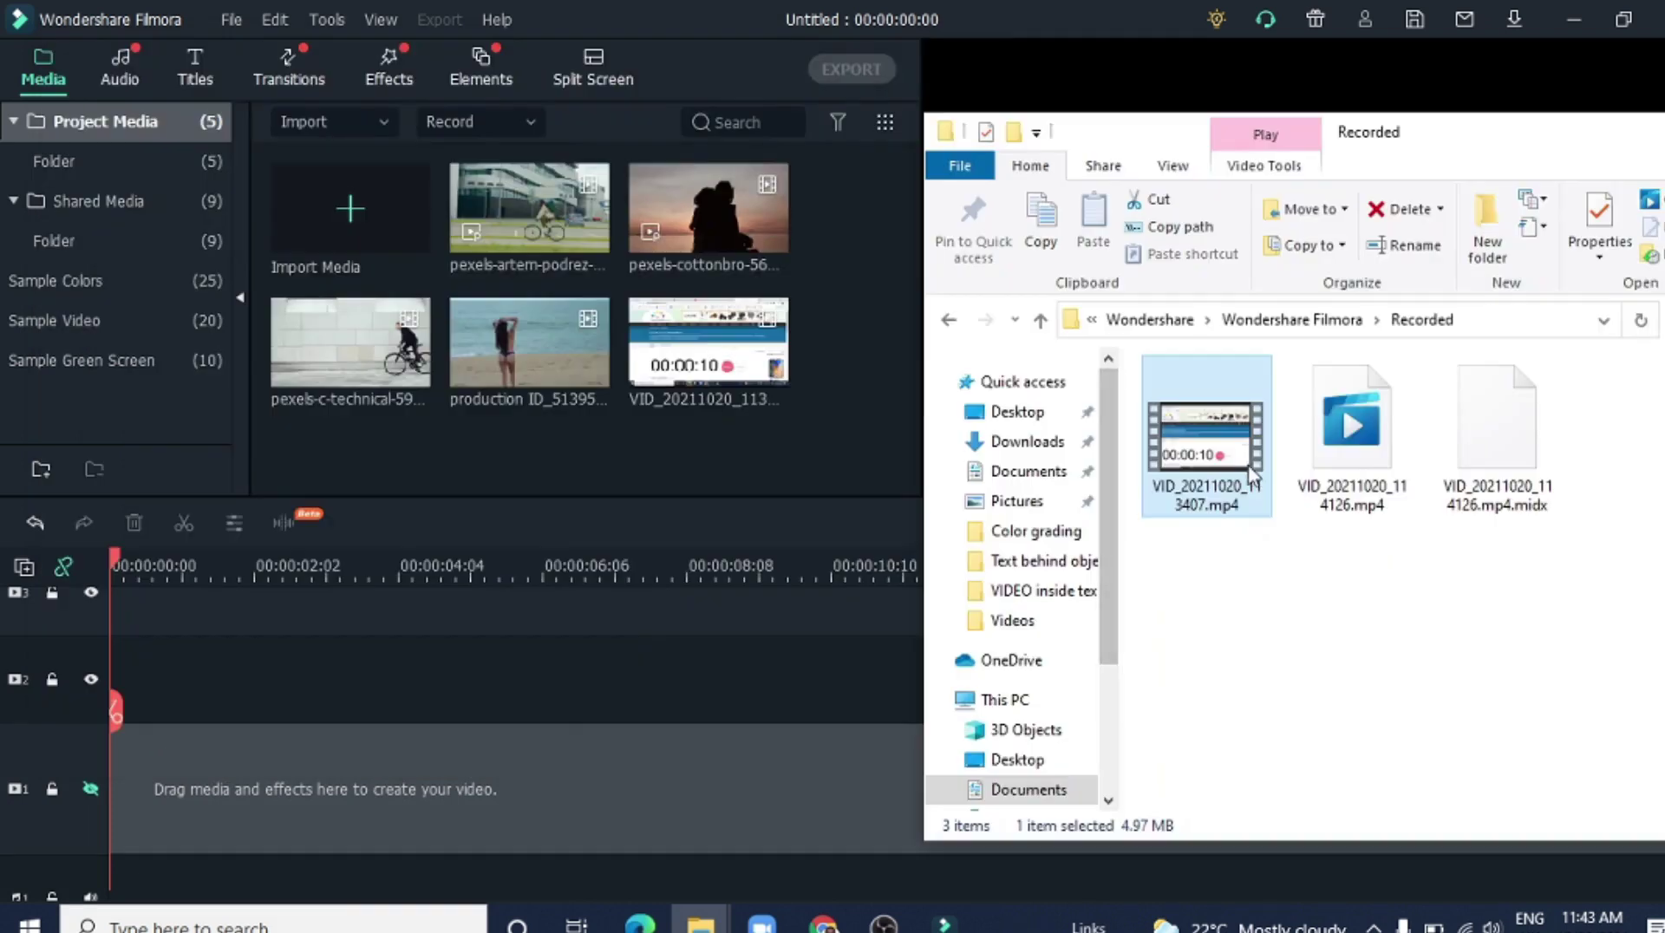
mouse_move(1253, 477)
left_mouse_down()
mouse_move(1260, 588)
mouse_move(713, 347)
mouse_move(97, 778)
left_mouse_up()
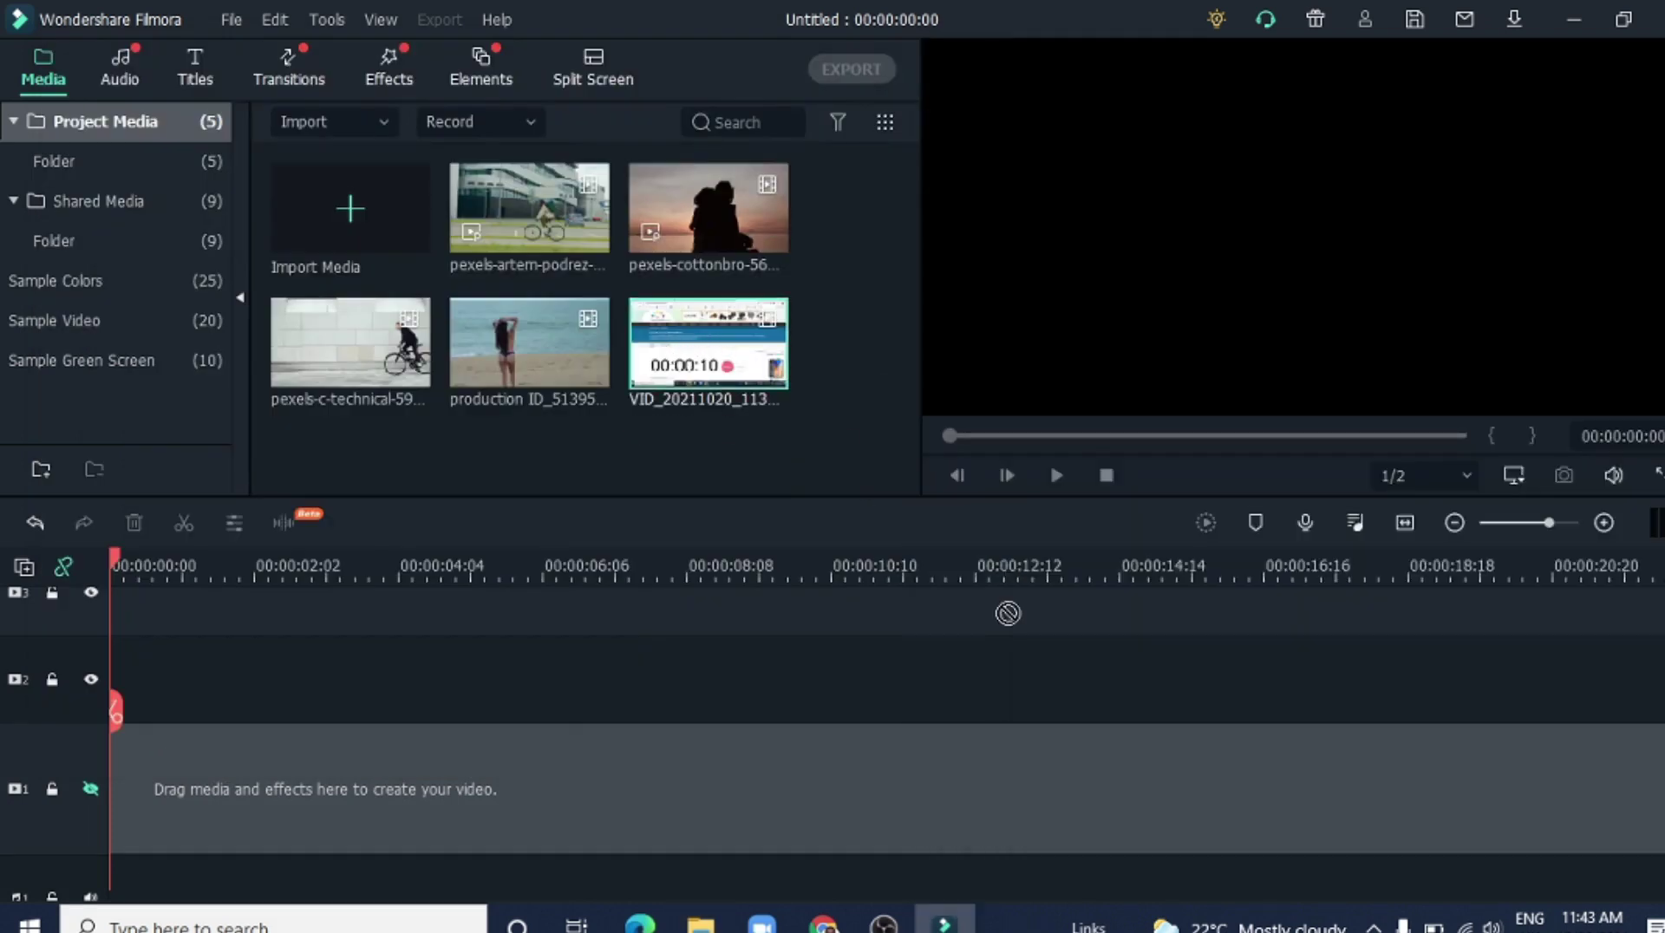
Drop the countdown clip onto video track 1, play and pause it, then exit full screen
left_click_drag(396, 689, 406, 698)
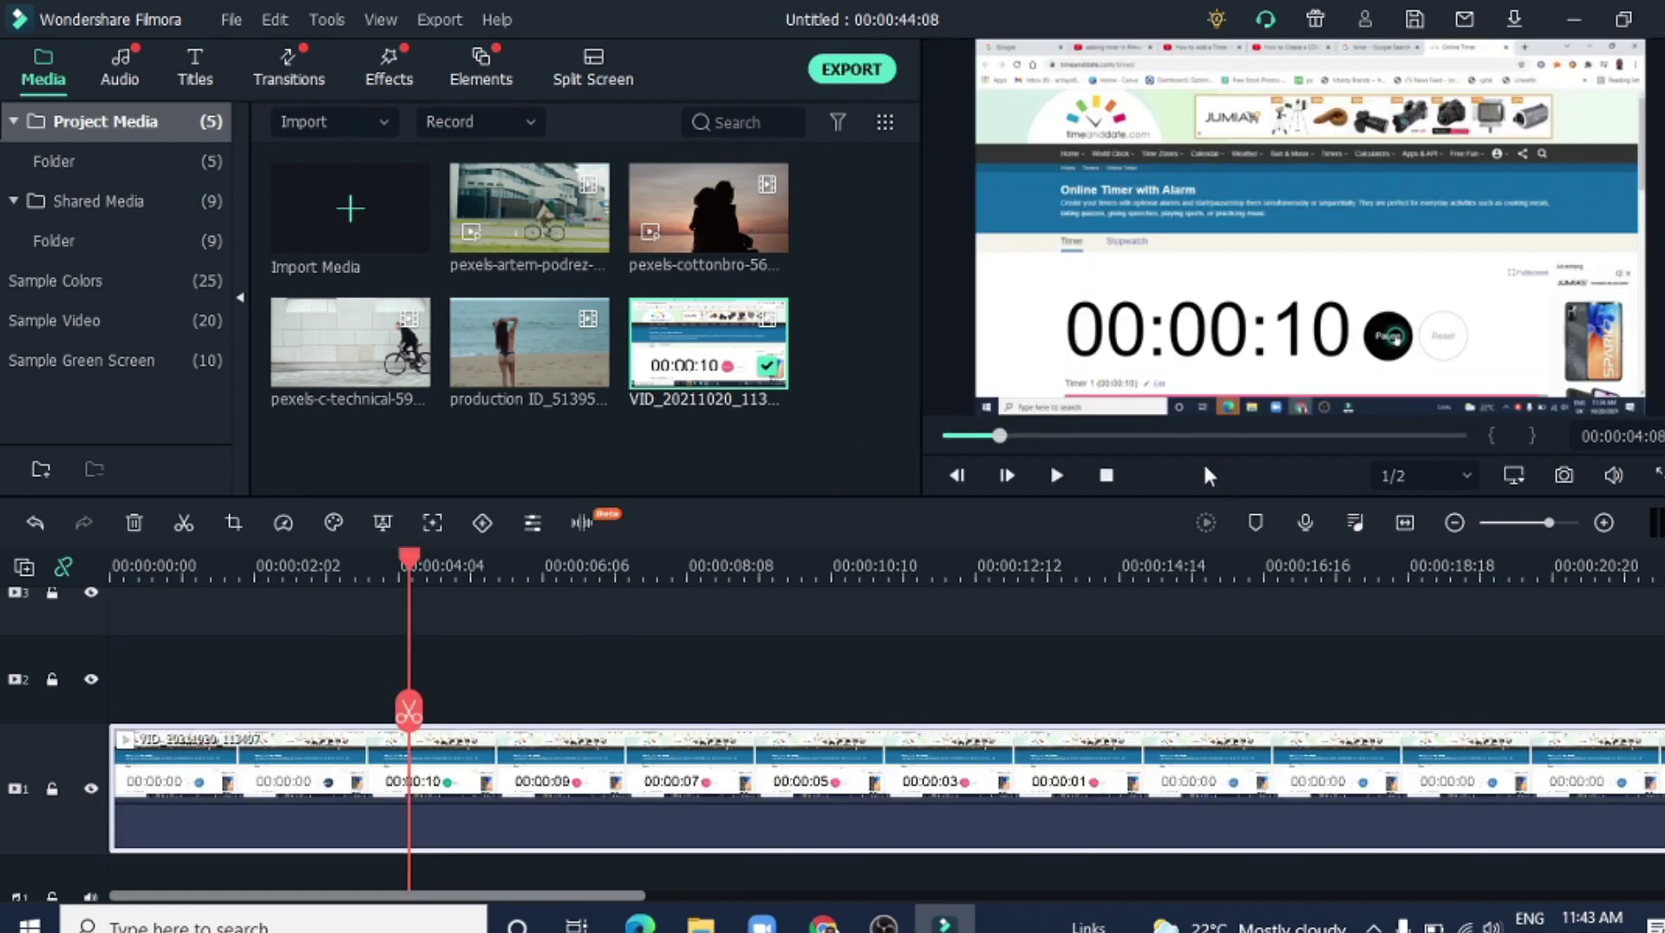
left_click(1067, 481)
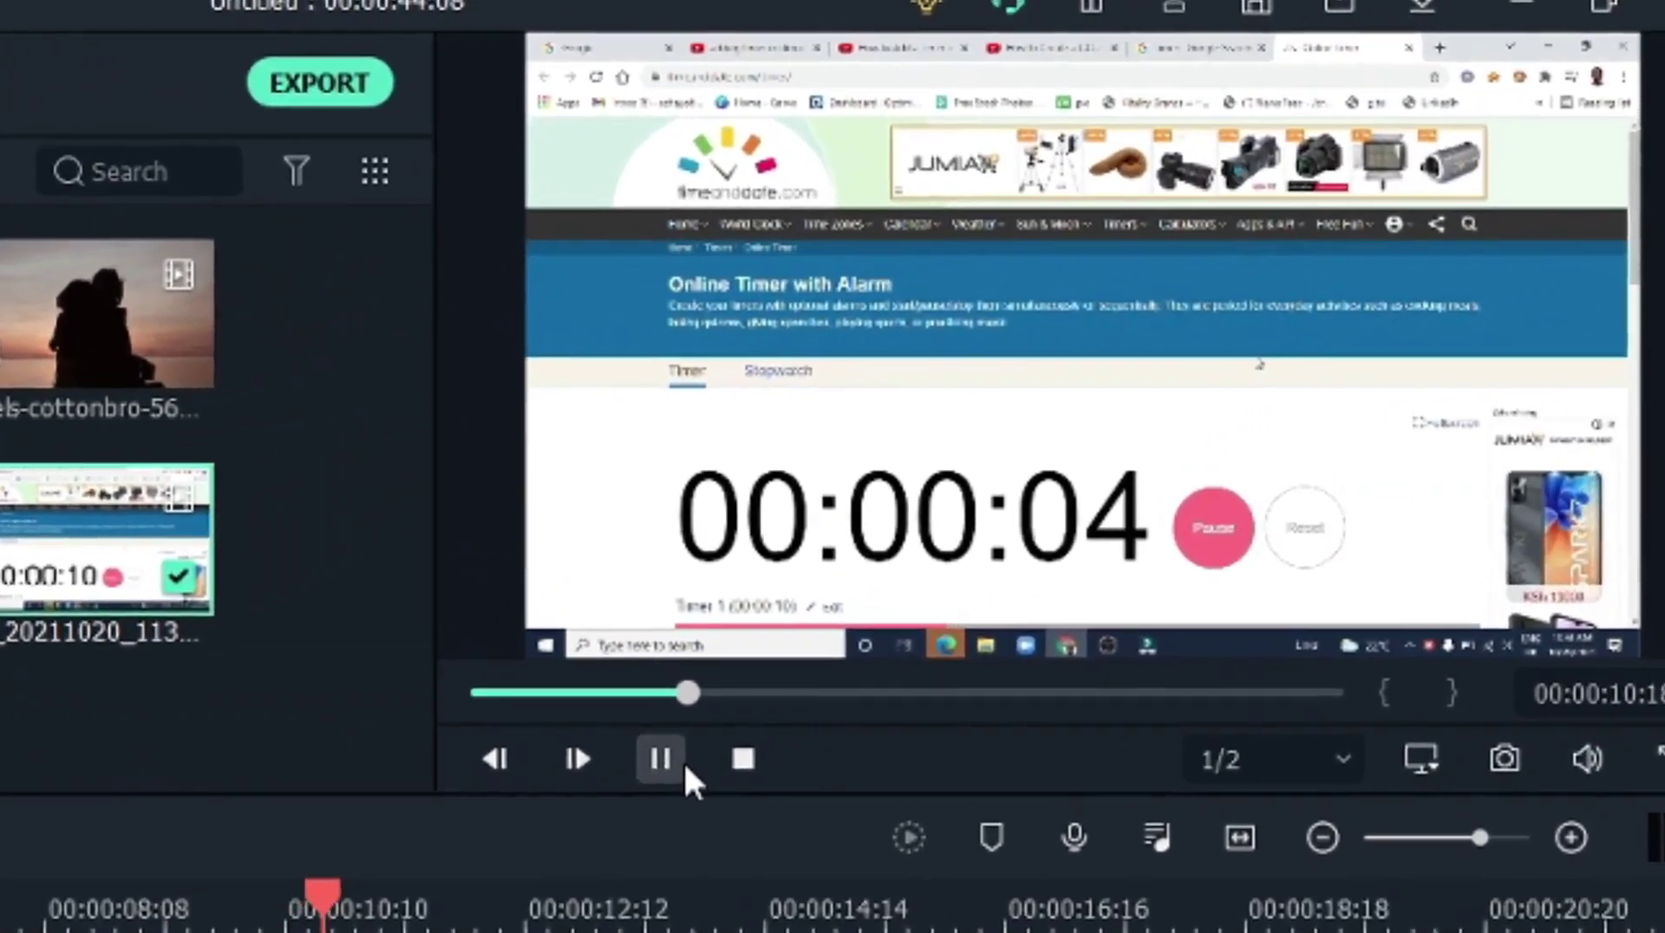
left_click(880, 611)
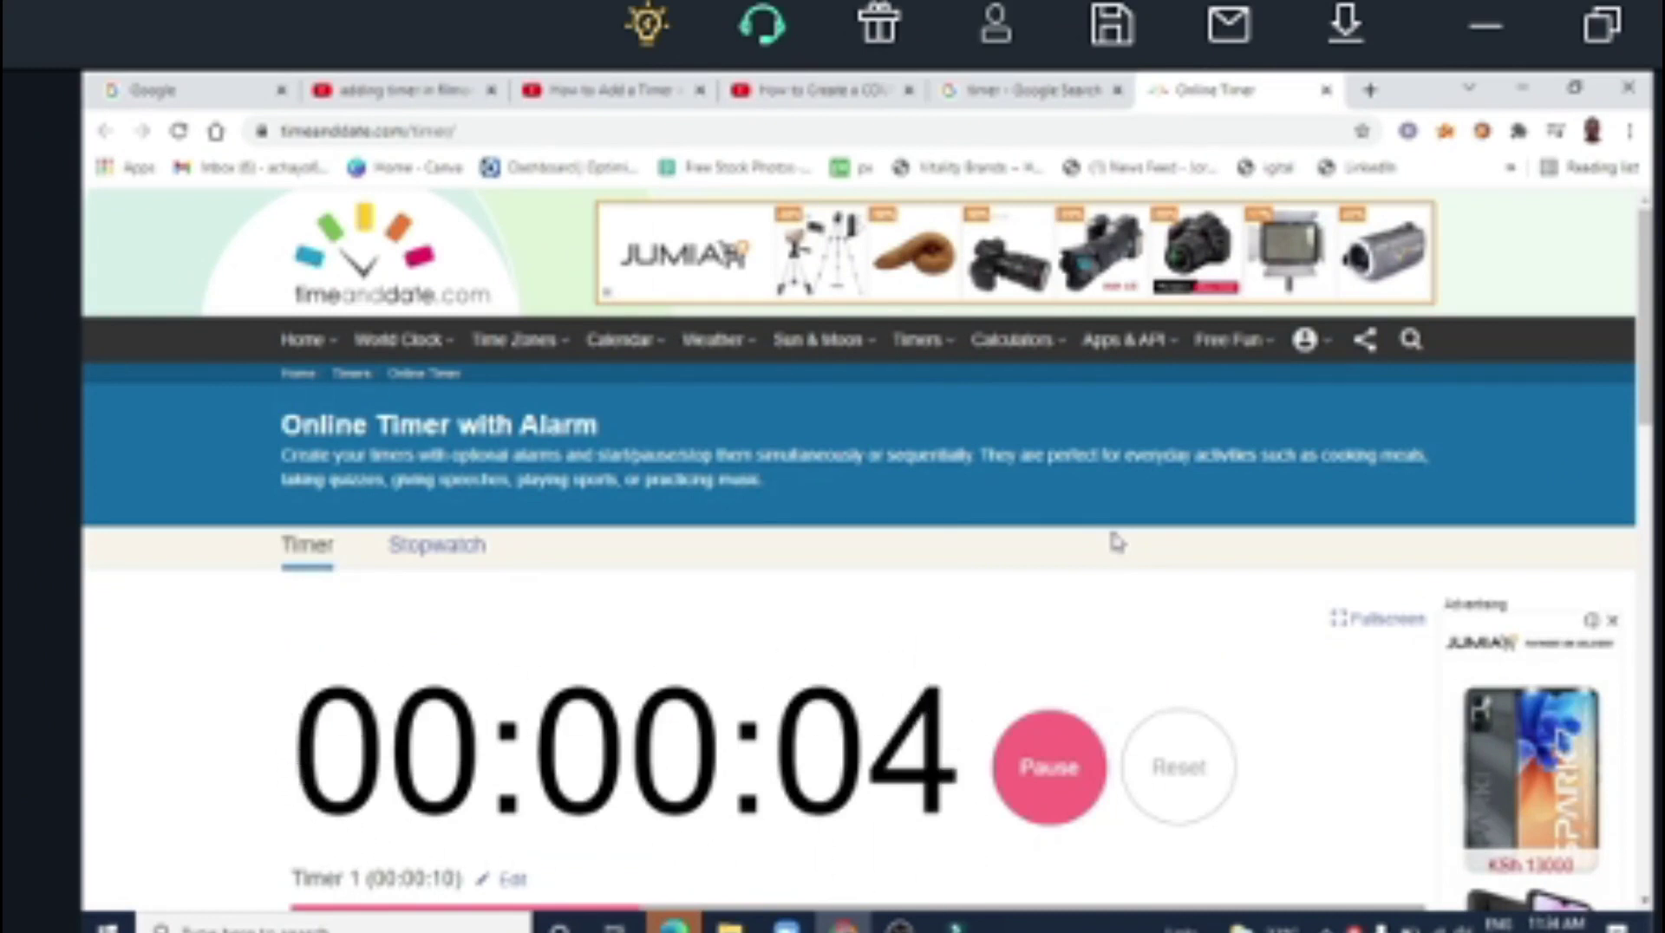
key("Escape")
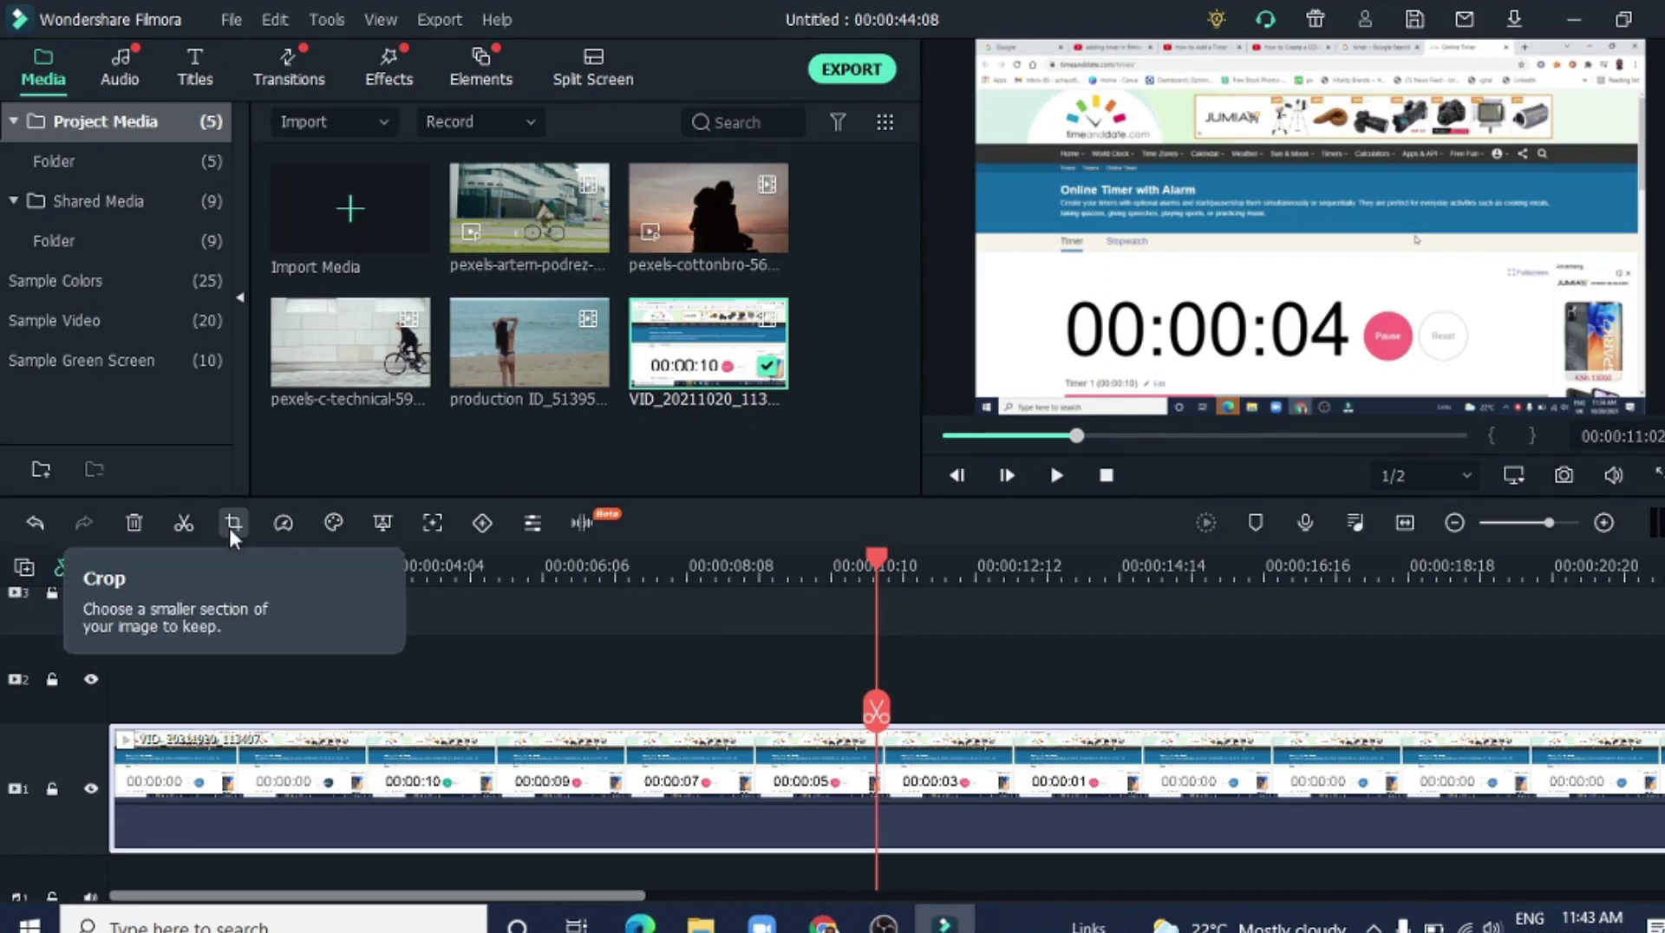
Crop the timer clip with a Custom ratio so only the countdown digits remain
left_click(231, 527)
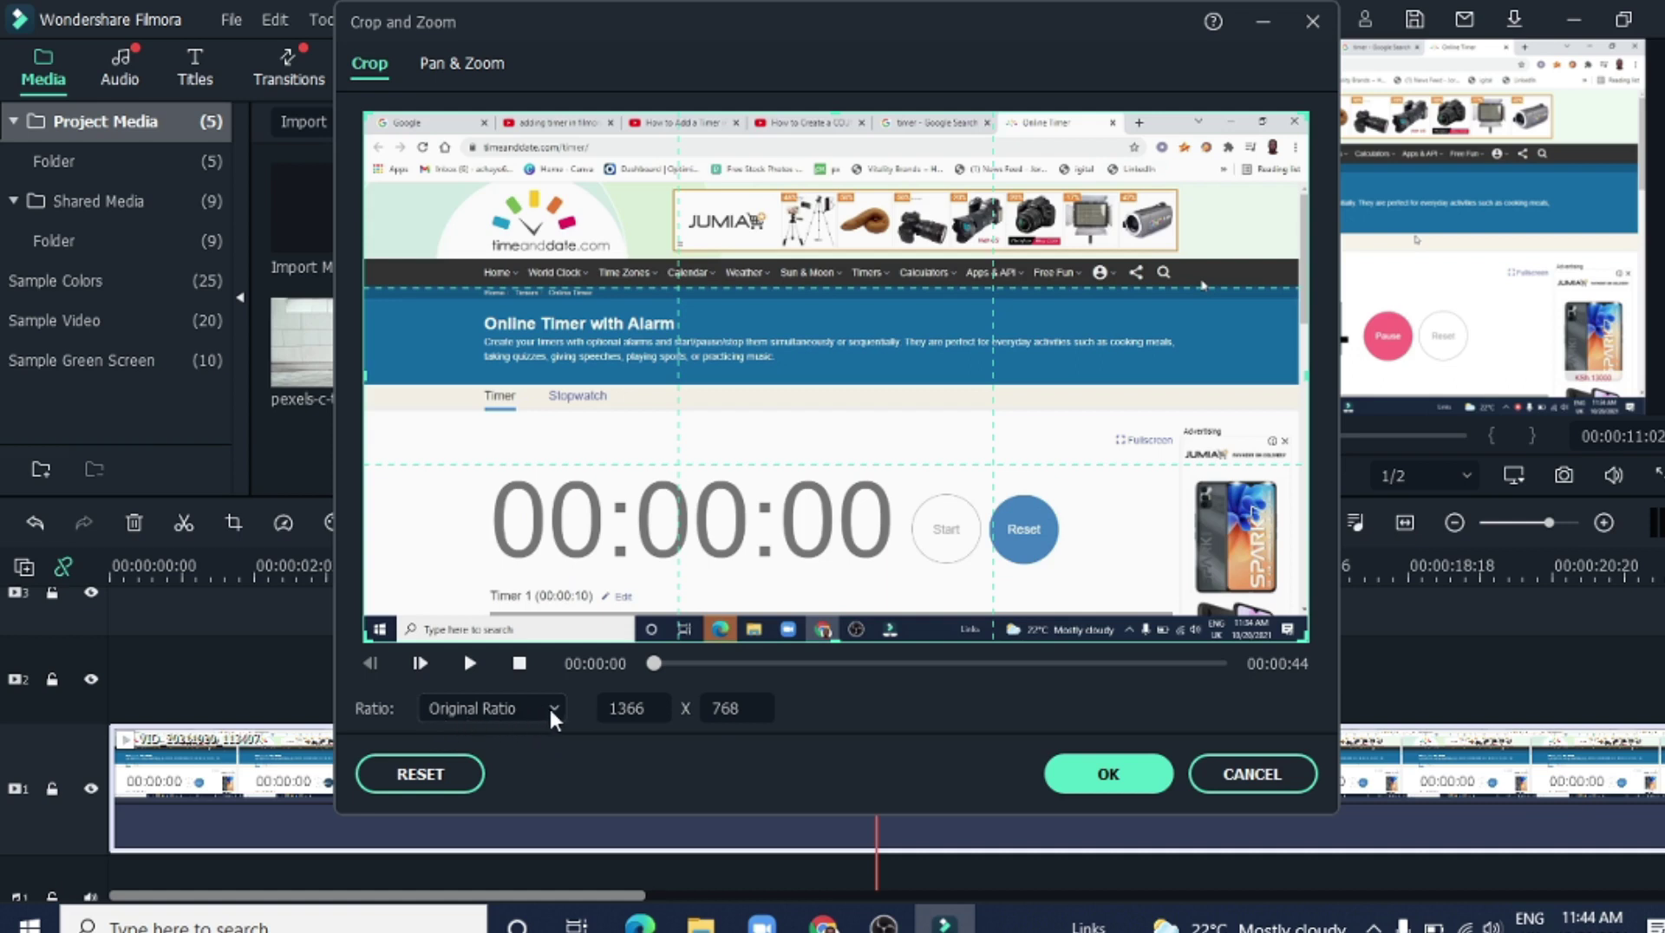
left_click(549, 706)
left_click(491, 663)
mouse_move(366, 113)
left_mouse_down()
mouse_move(534, 314)
mouse_move(773, 402)
mouse_move(624, 420)
left_mouse_up()
left_click_drag(791, 373, 791, 454)
left_click_drag(1143, 542, 907, 542)
left_click_drag(681, 643, 681, 583)
left_click_drag(424, 524, 484, 524)
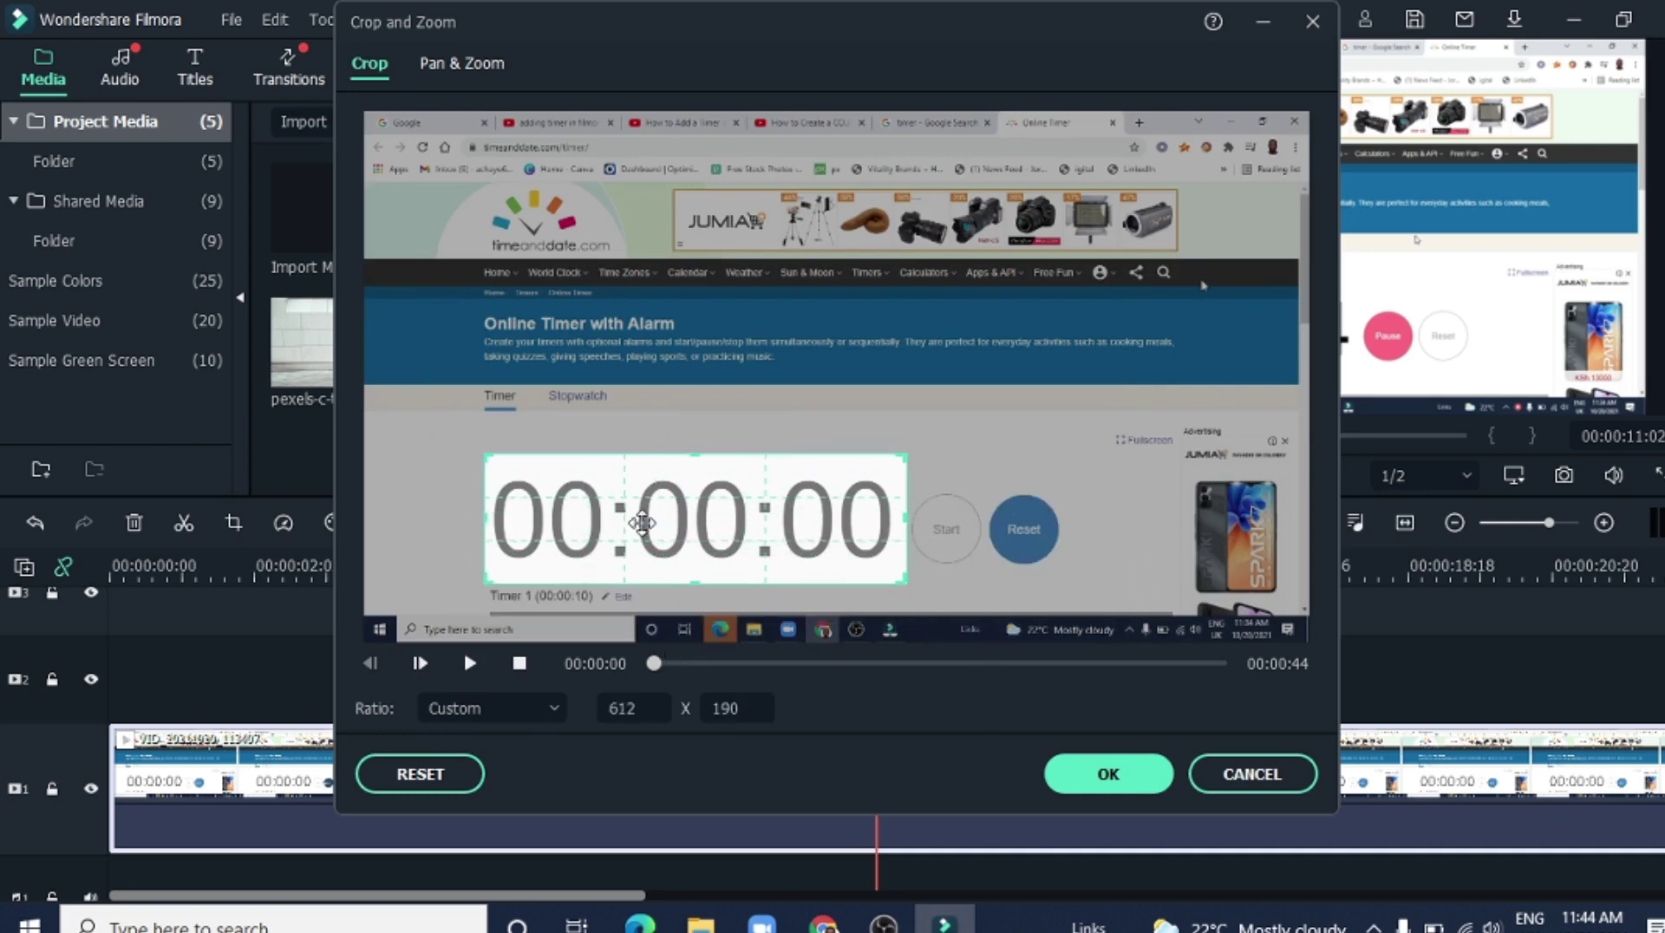
left_click(1119, 779)
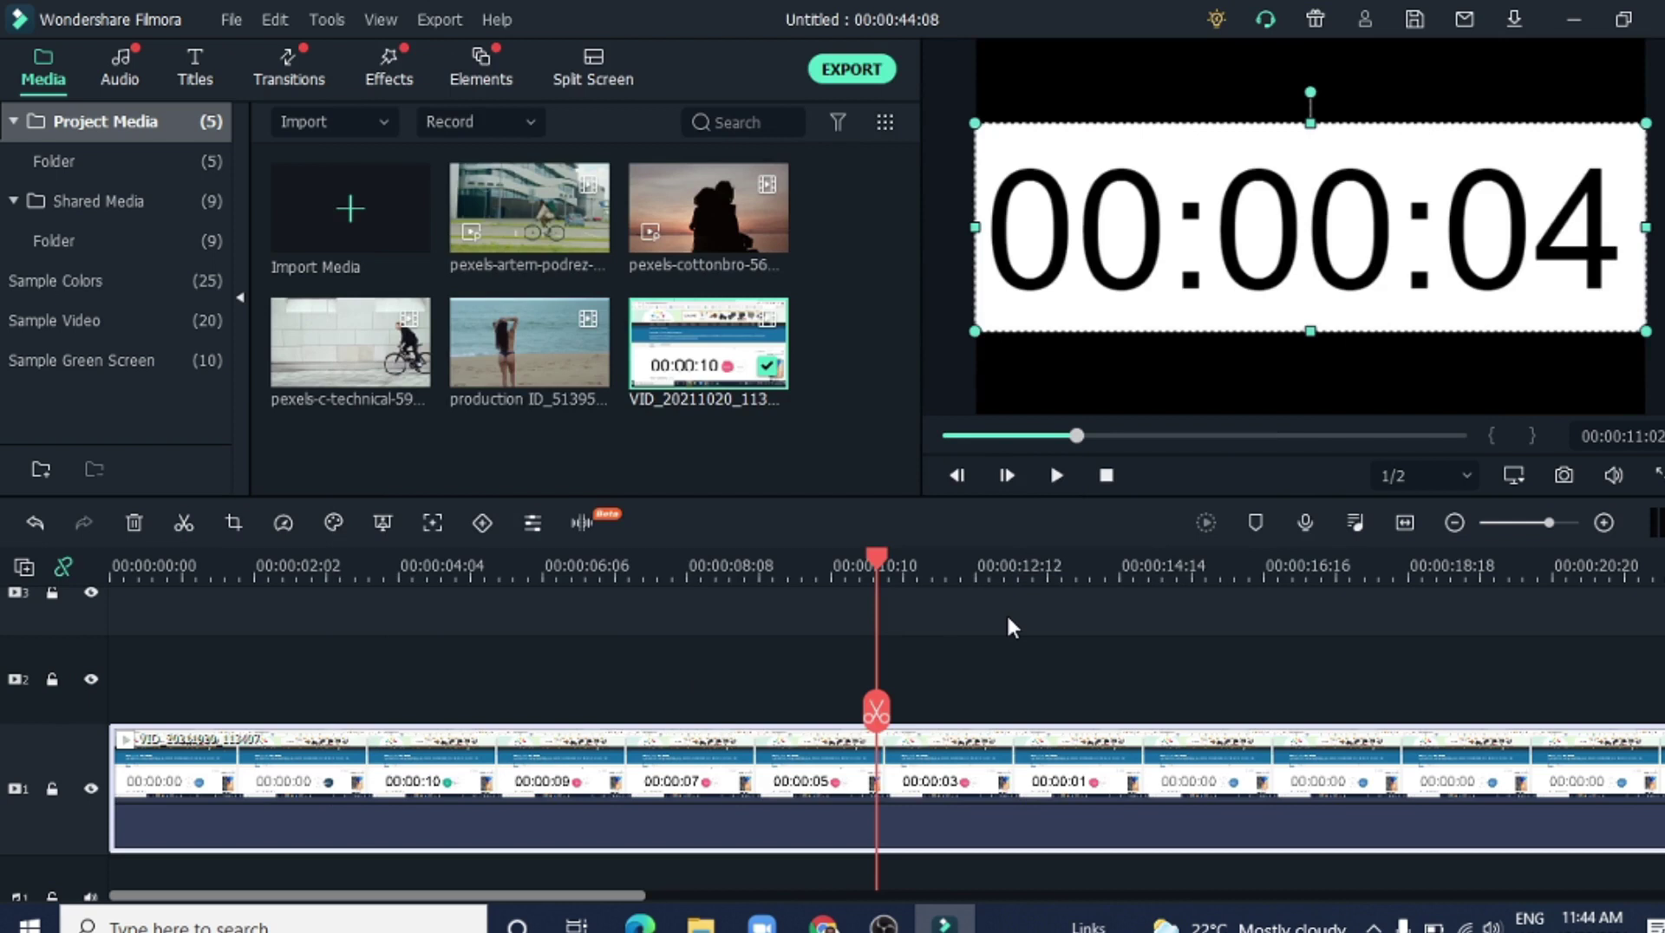
Split the clip at the countdown's start and end, deleting the footage before and after
left_click_drag(137, 566, 348, 565)
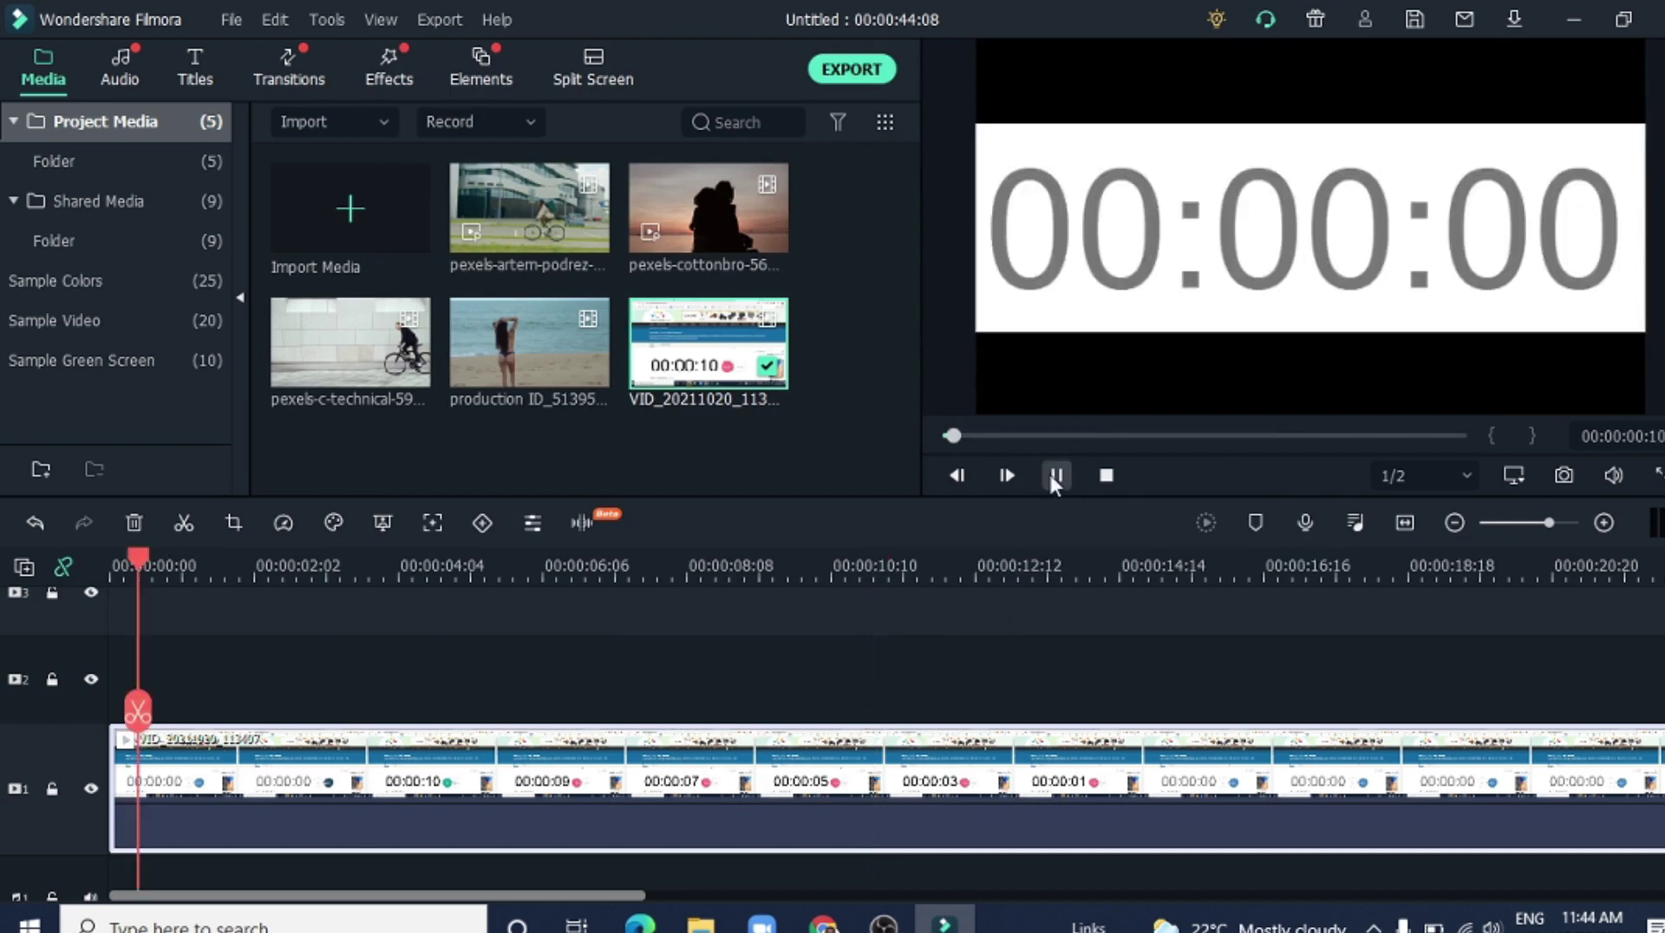
key("ctrl+b")
left_click(1175, 568)
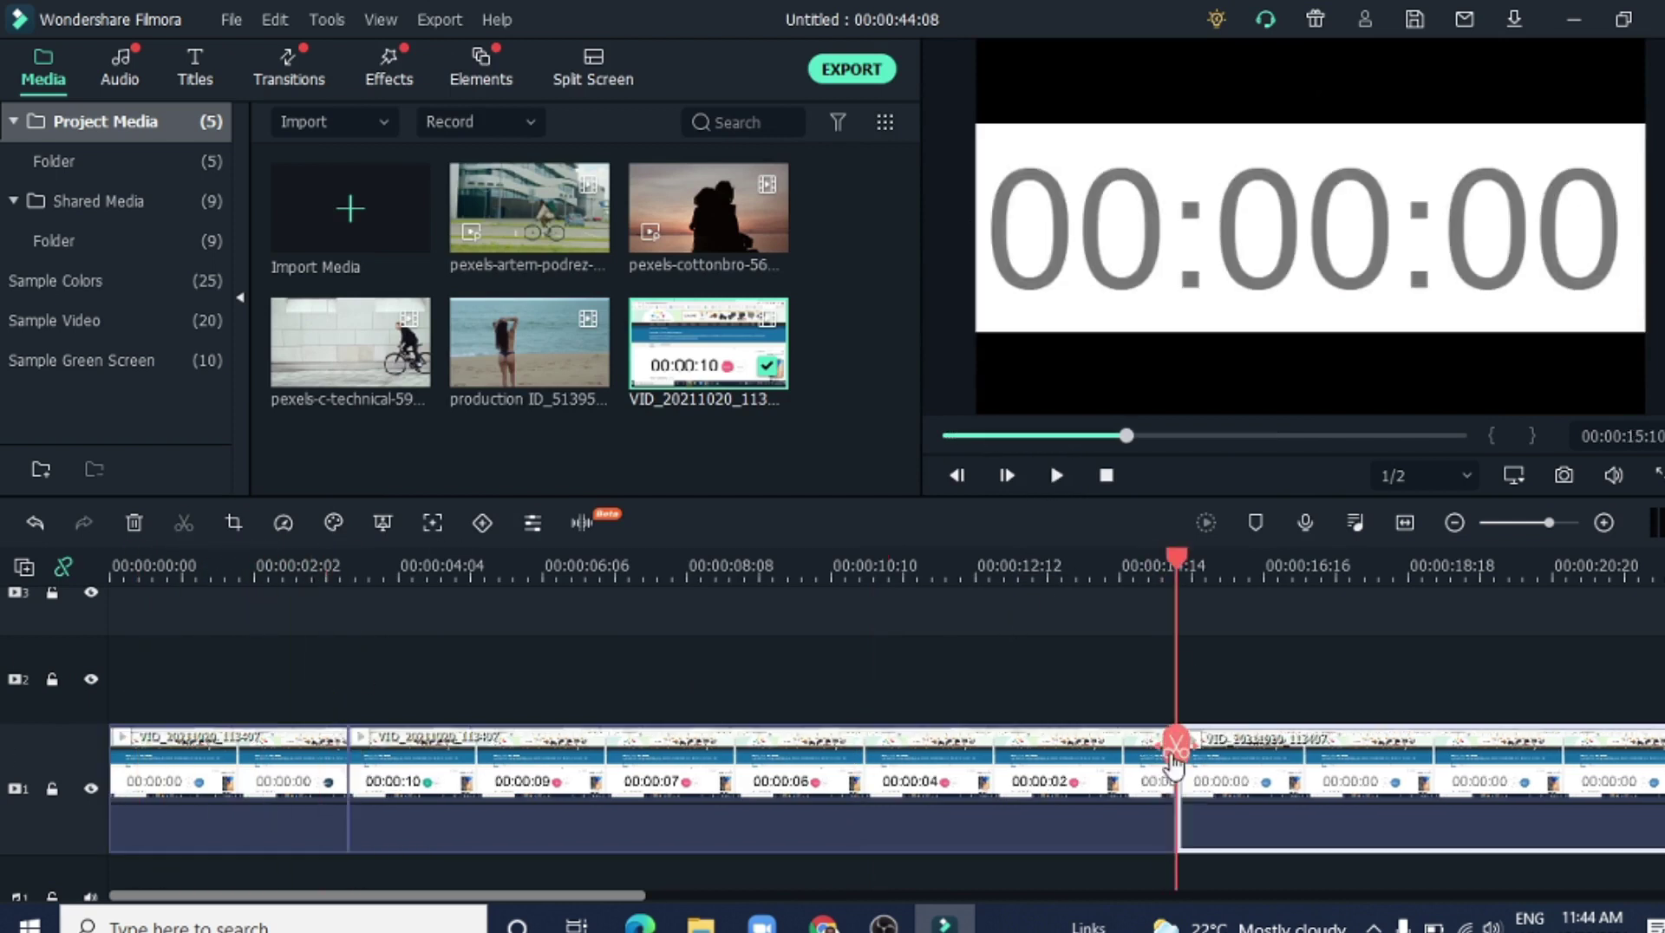
key("ctrl+b")
key("Delete")
left_click(226, 806)
key("Delete")
Add the Red sample colour to track 1 and stretch it to the timer clip's full length
left_click(95, 282)
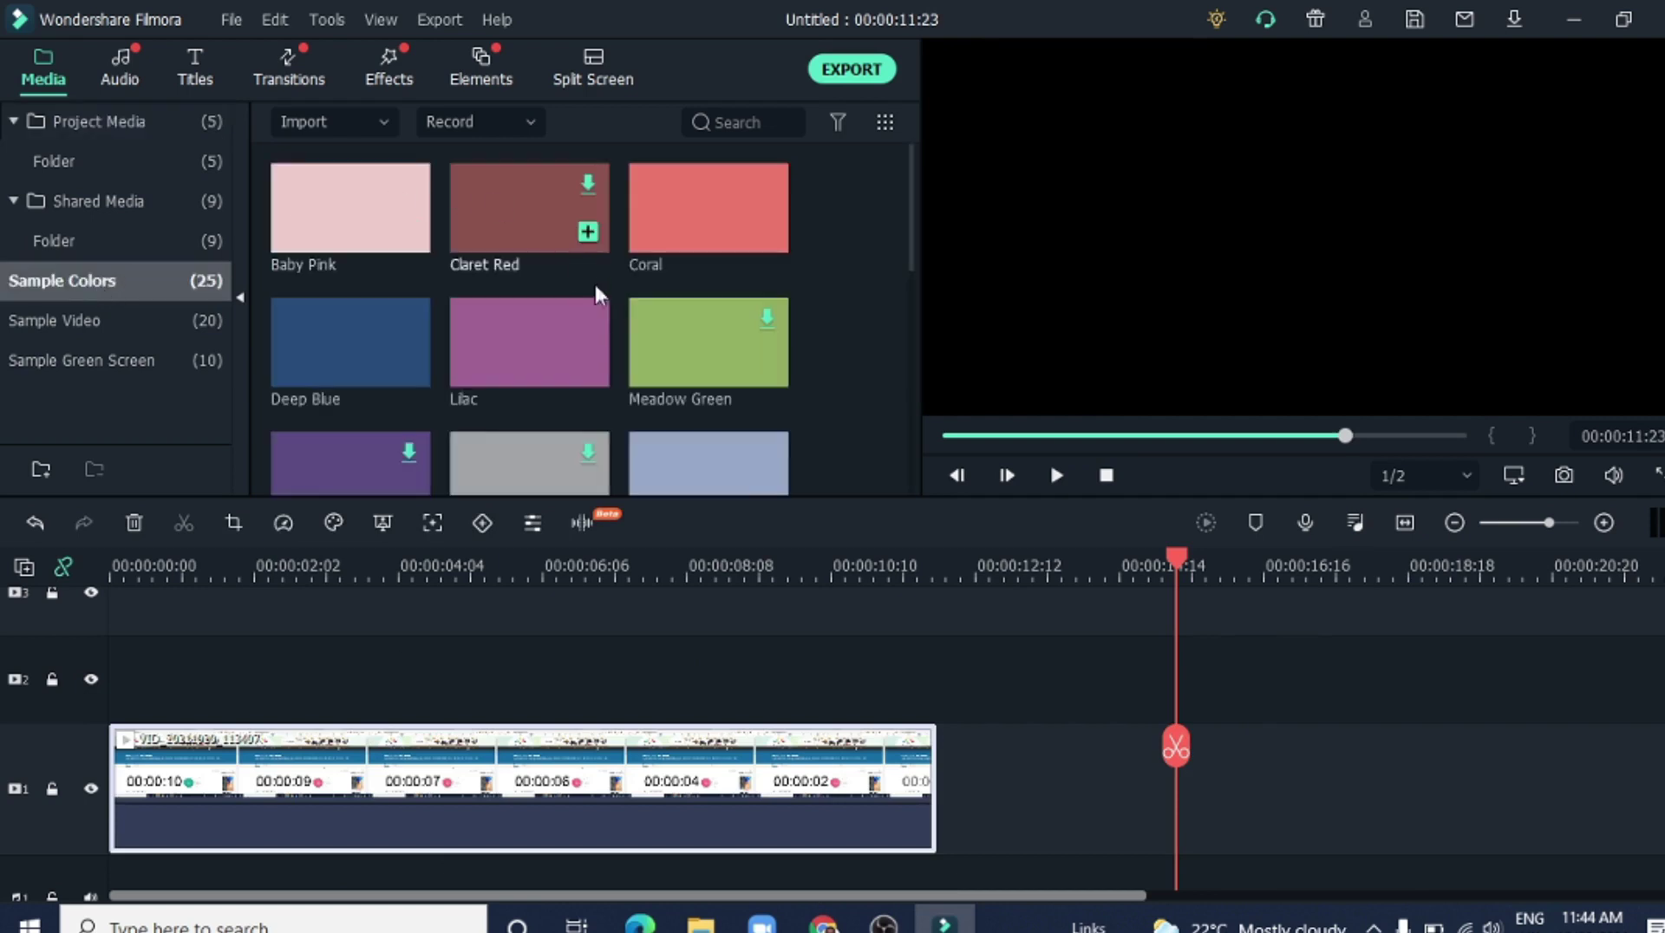
scroll(607, 304, "down", 3)
scroll(570, 328, "down", 3)
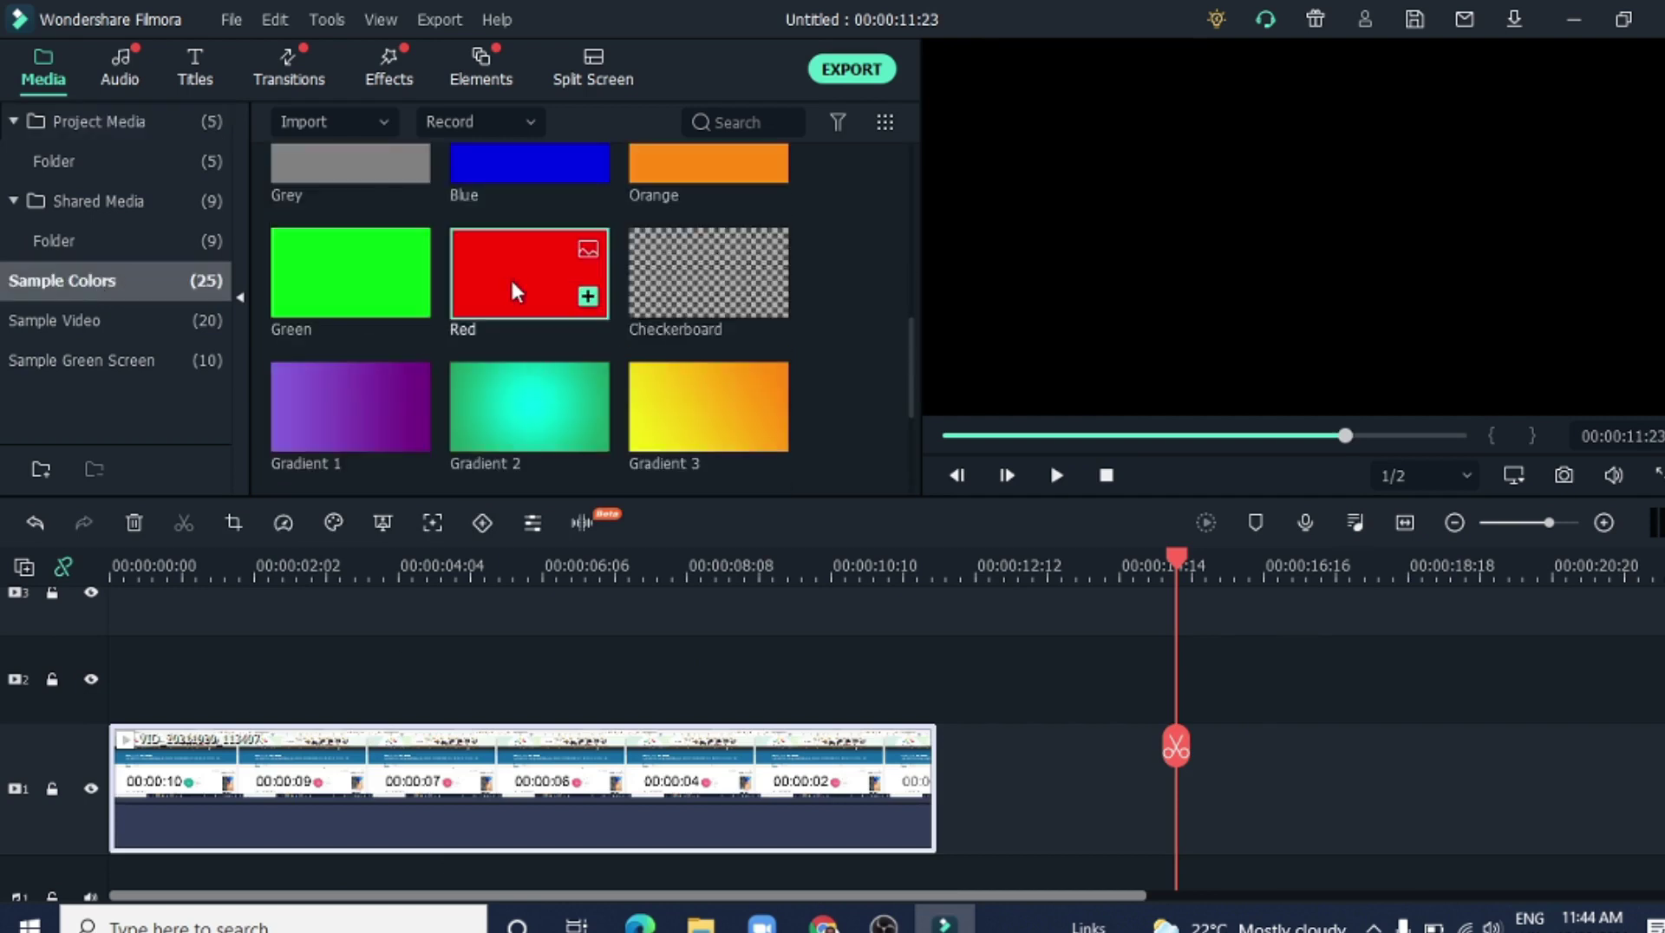
mouse_move(510, 278)
left_mouse_down()
mouse_move(612, 731)
mouse_move(159, 754)
left_mouse_up()
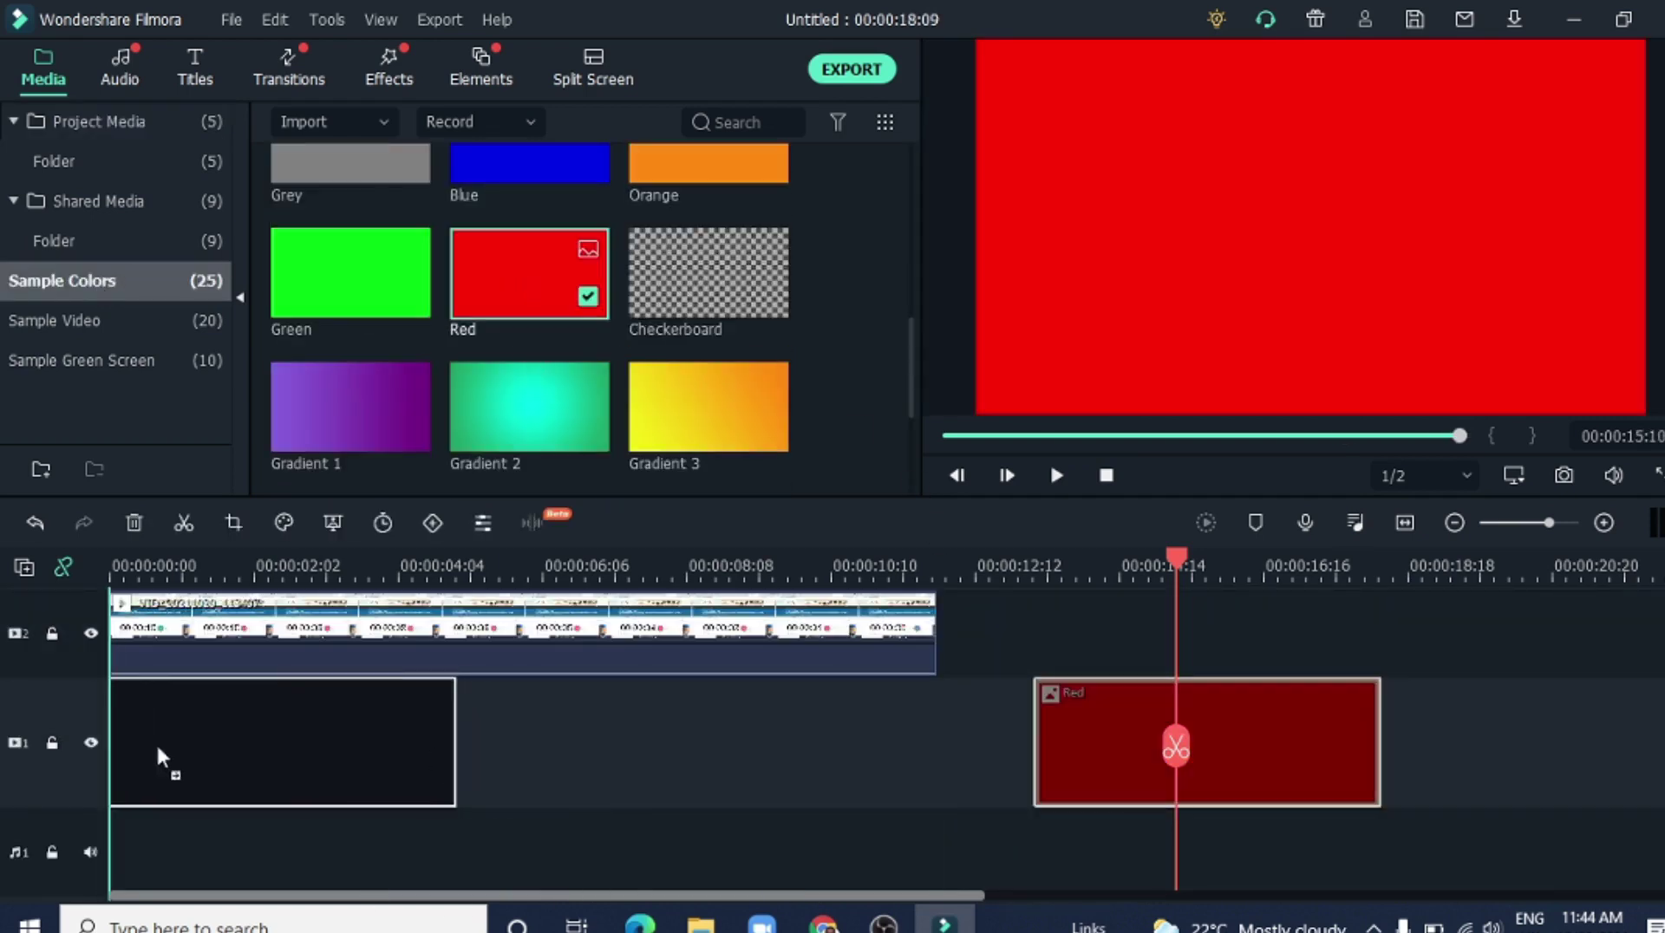
left_click_drag(452, 746, 942, 745)
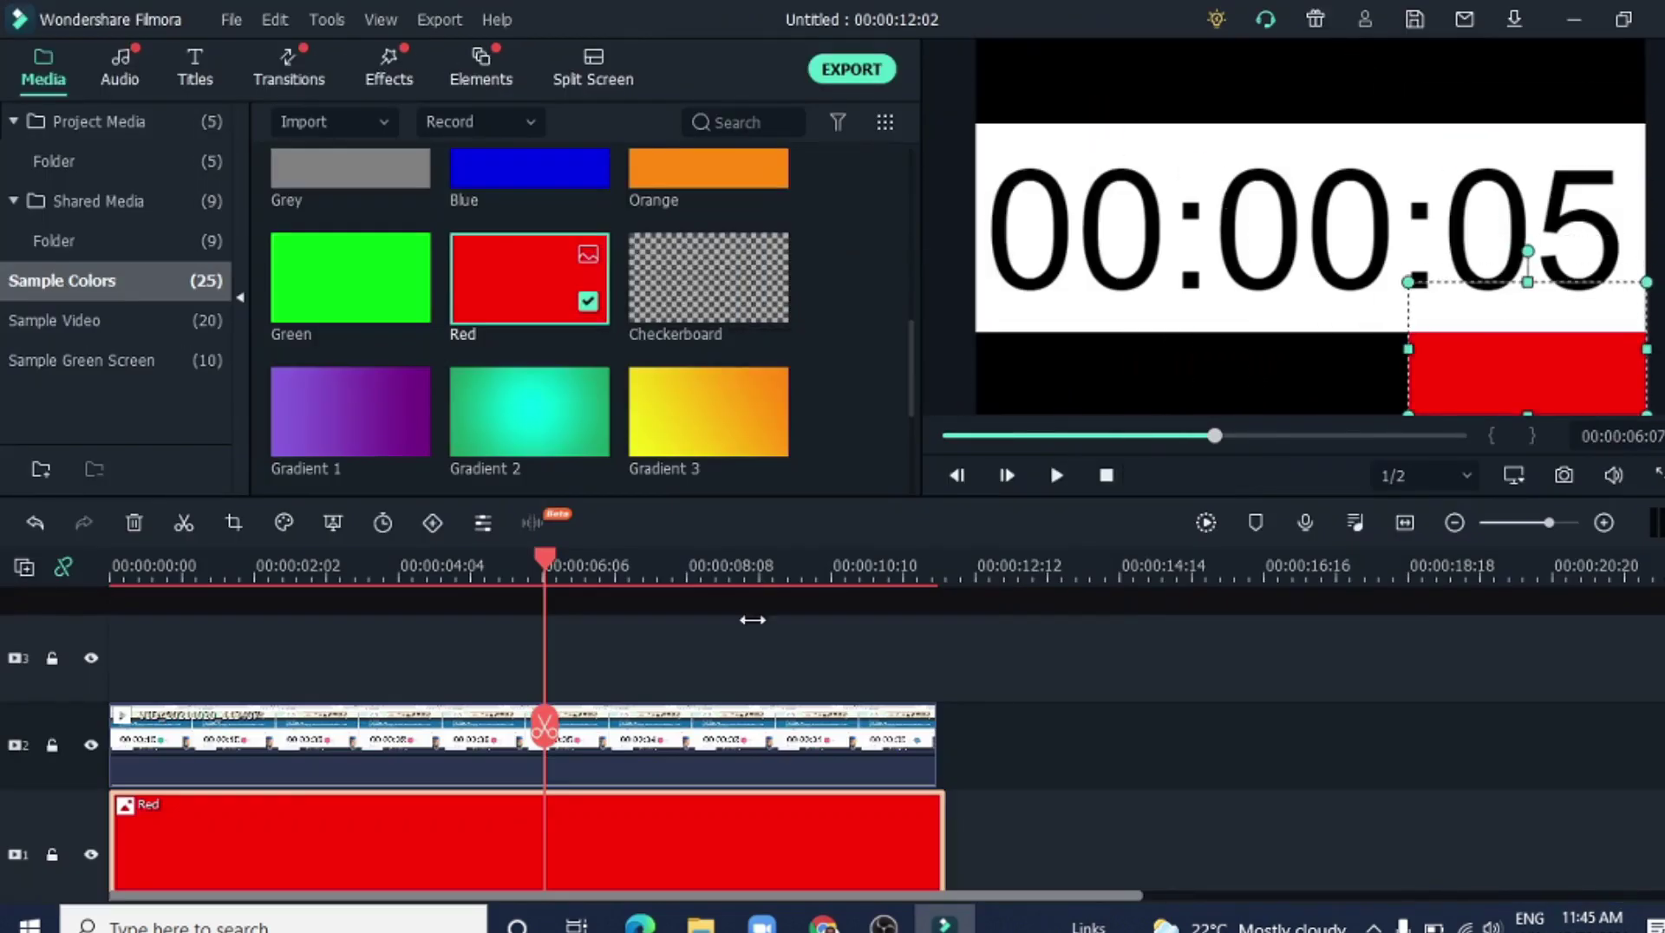
Deselect the clips to view the timer scaled into the bottom-right corner
left_click(752, 620)
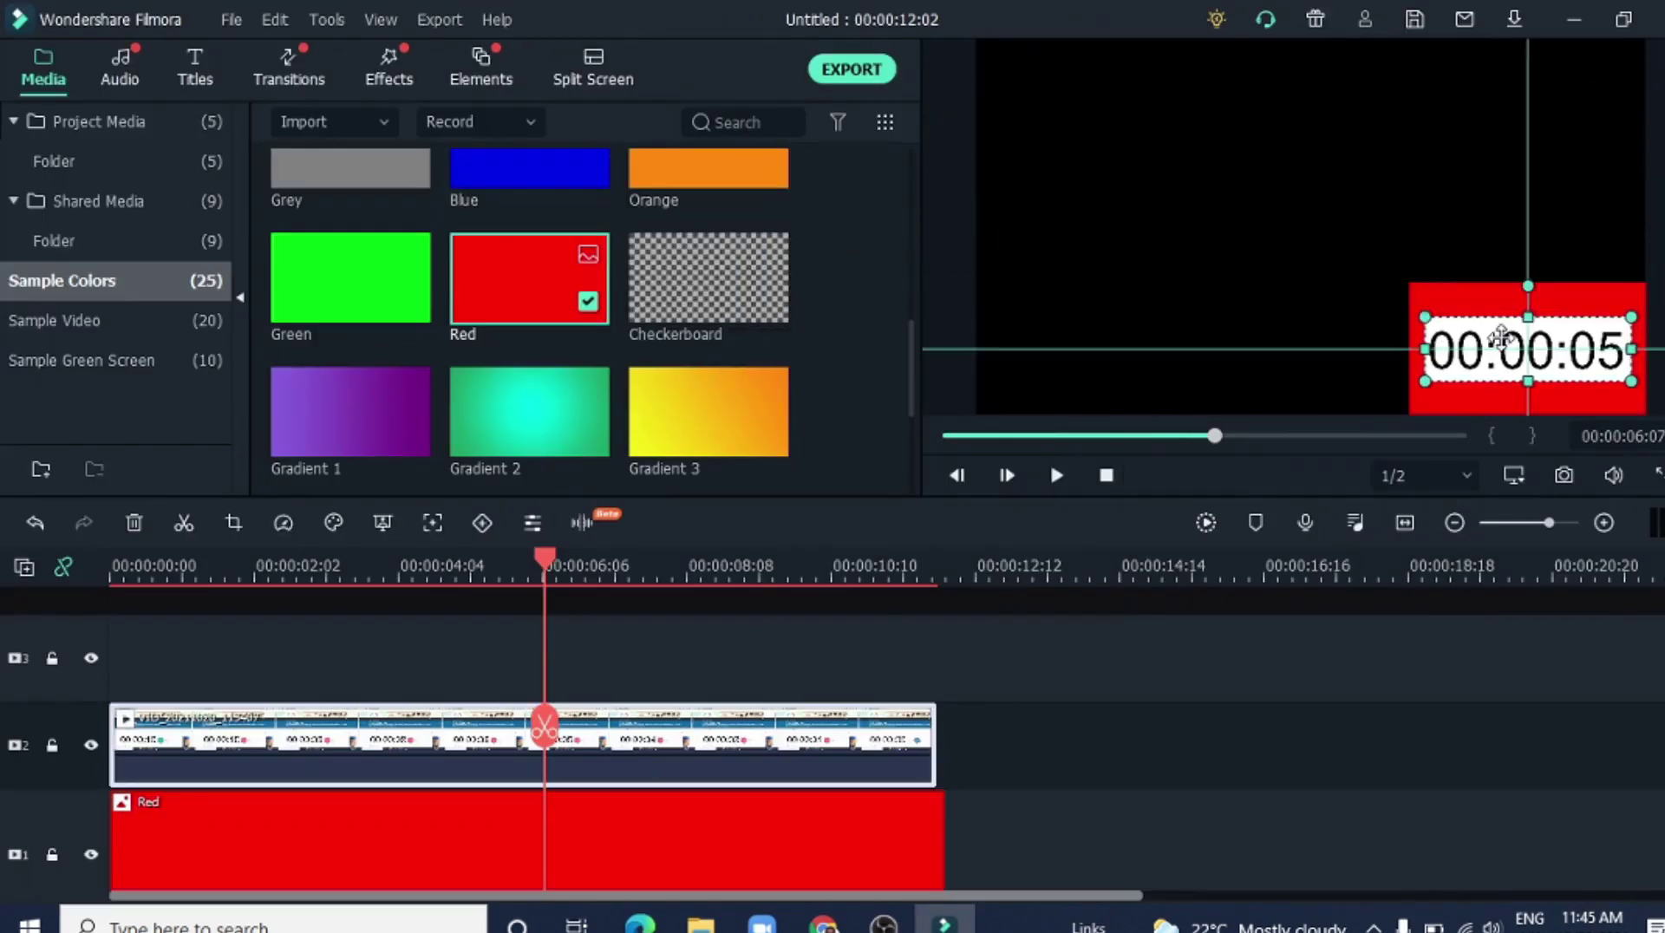